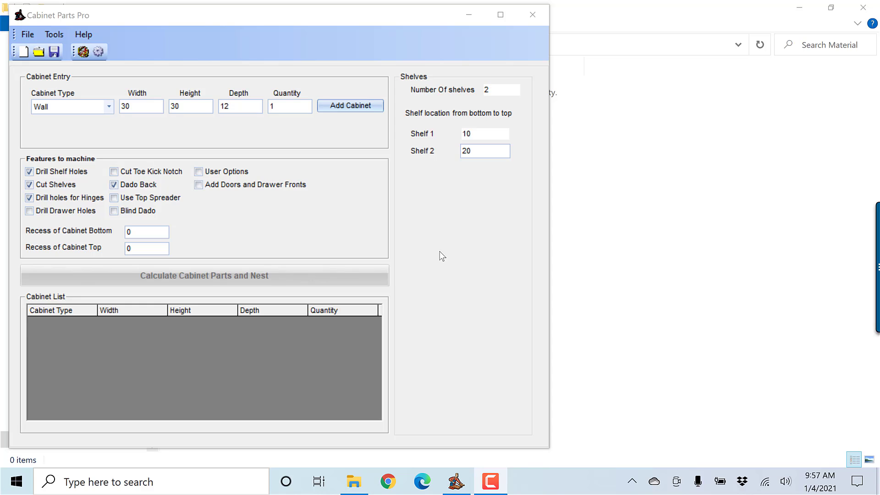
- Add one 30 x 30 x 12 wall cabinet to the cabinet list and check the sheet size in the nesting settings
left_click(339, 112)
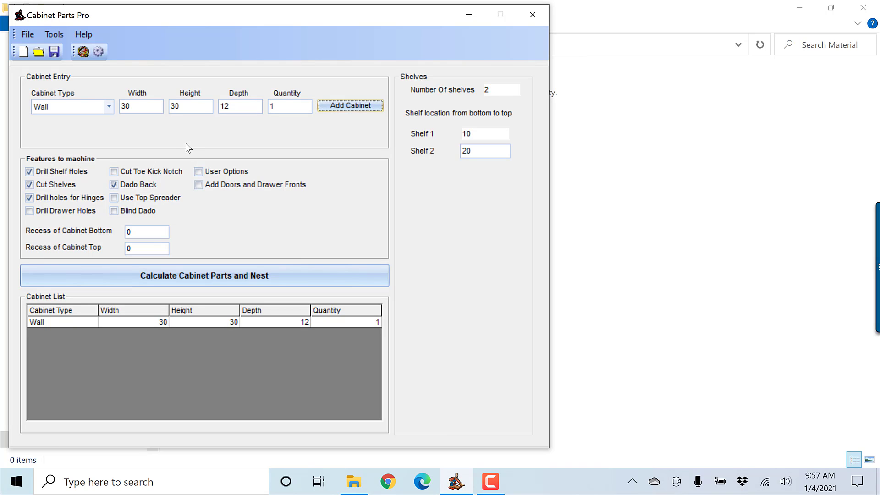
left_click(98, 51)
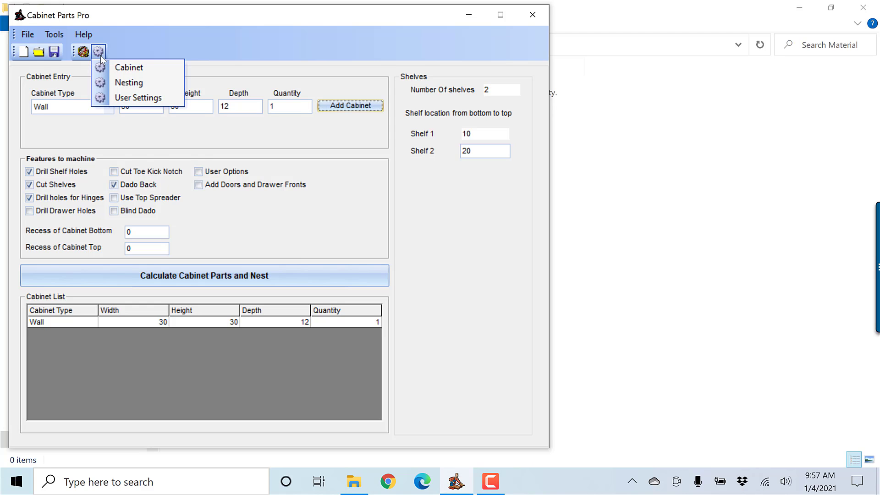
left_click(130, 83)
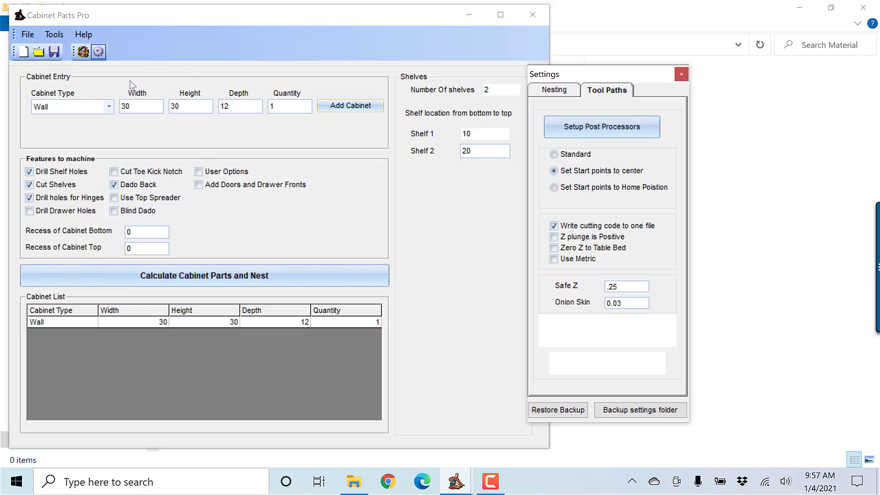
left_click(561, 91)
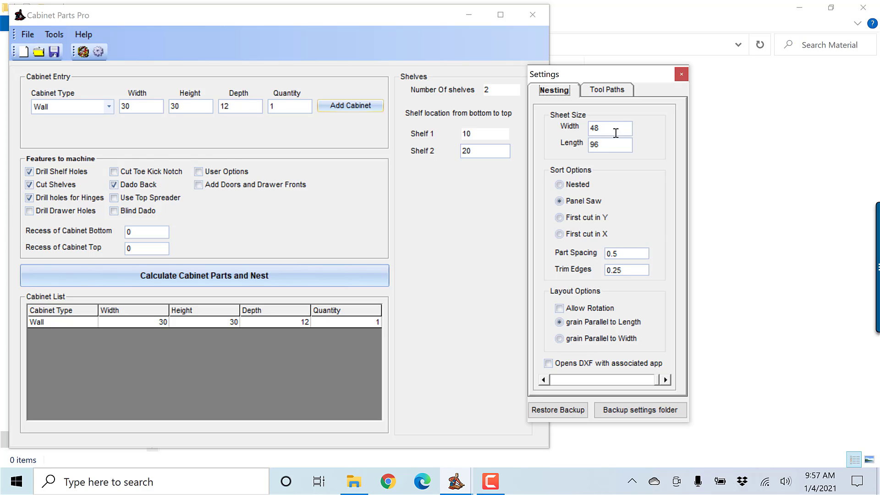
left_click(684, 76)
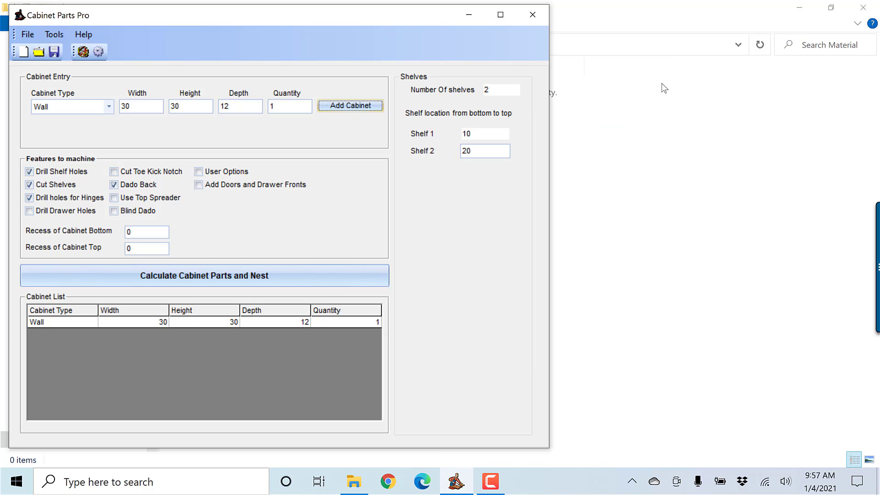
- Calculate and nest the wall cabinet's parts, review the nester's sheet size and sort options, and close the nesting result
left_click(262, 282)
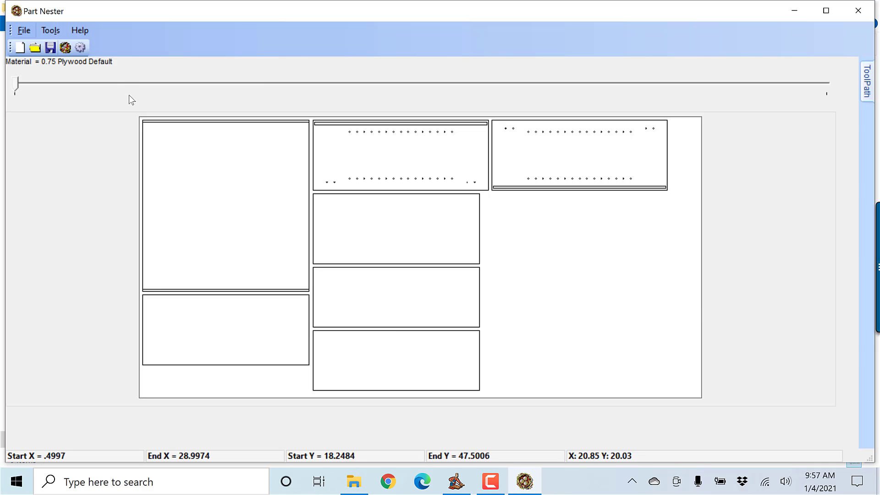
left_click(83, 49)
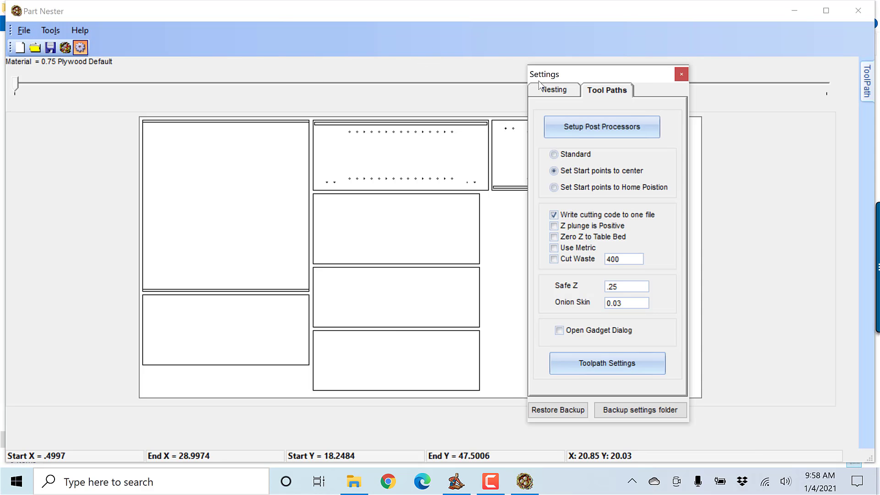
left_click(554, 91)
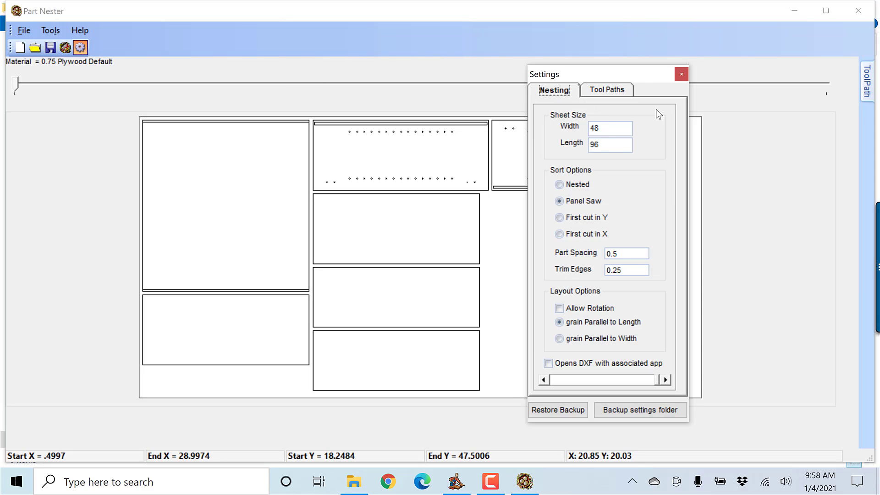
left_click(681, 74)
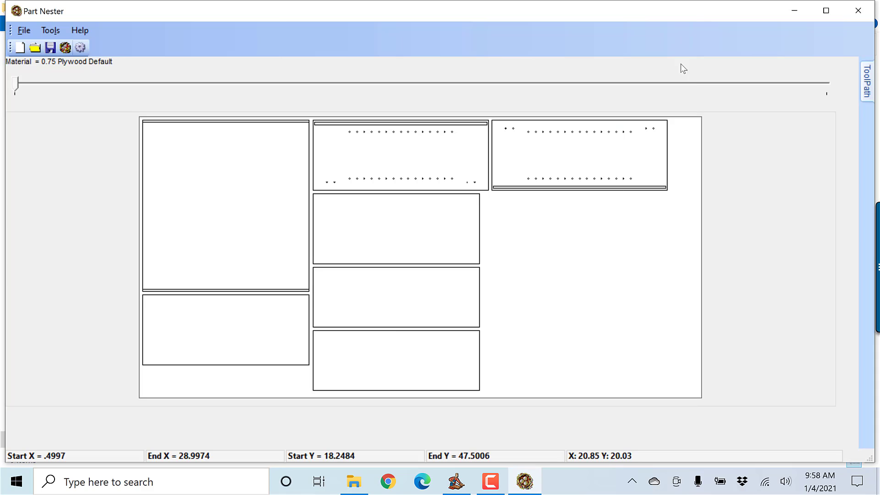
left_click(866, 14)
- Set the listed wall cabinet's quantity to 3 and recalculate the nested parts
left_click(364, 322)
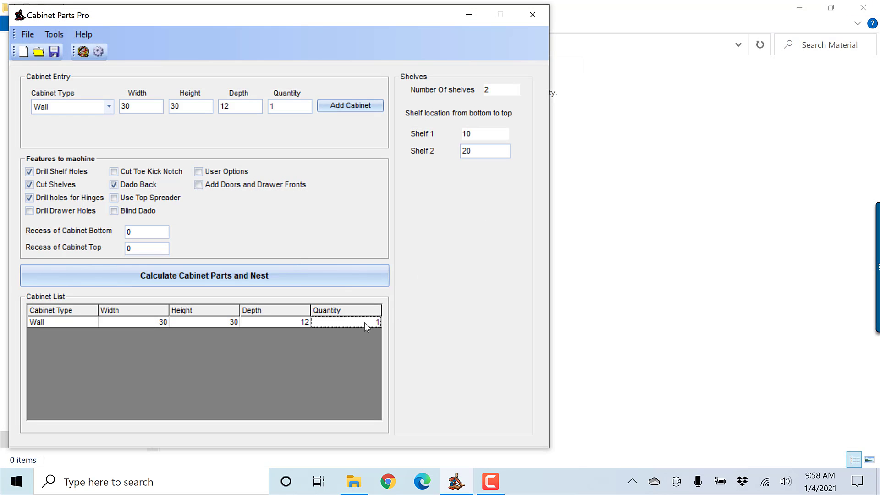
left_click(364, 323)
type("3")
left_click(328, 283)
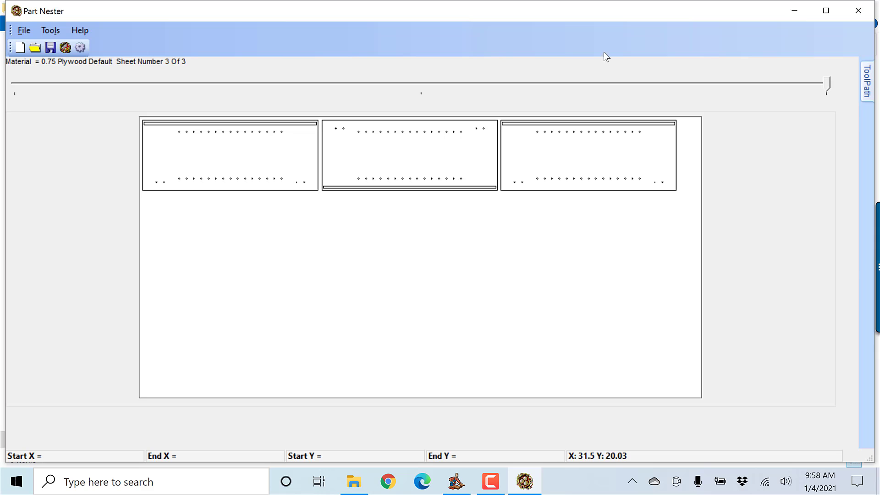
- Look through the nested sheets for the three wall cabinets and close the nesting result
left_click(390, 87)
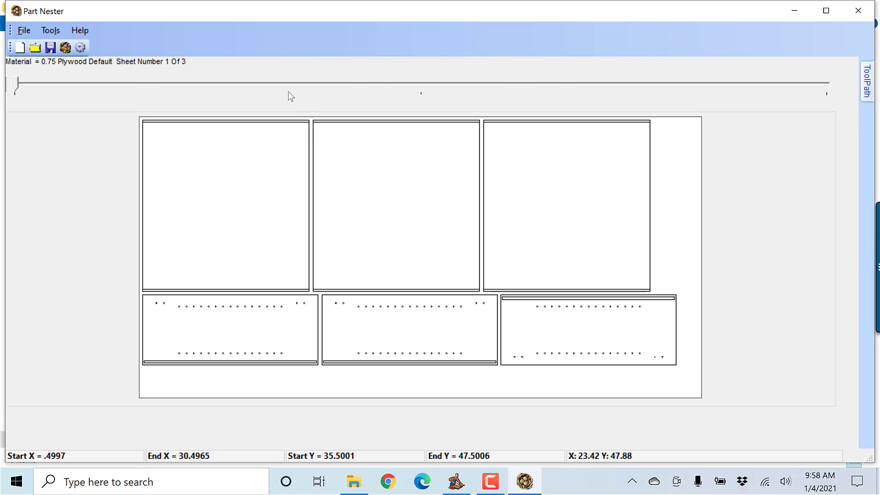
key("Right")
key("Right")
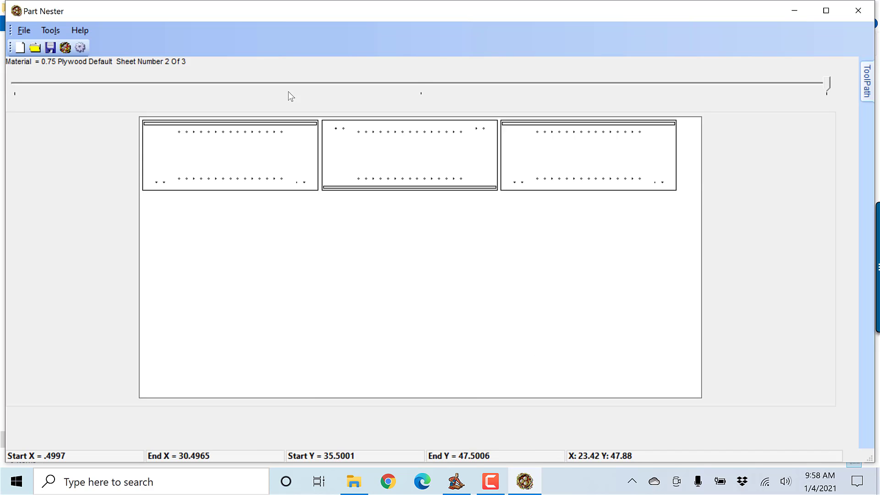
key("Left")
key("Left")
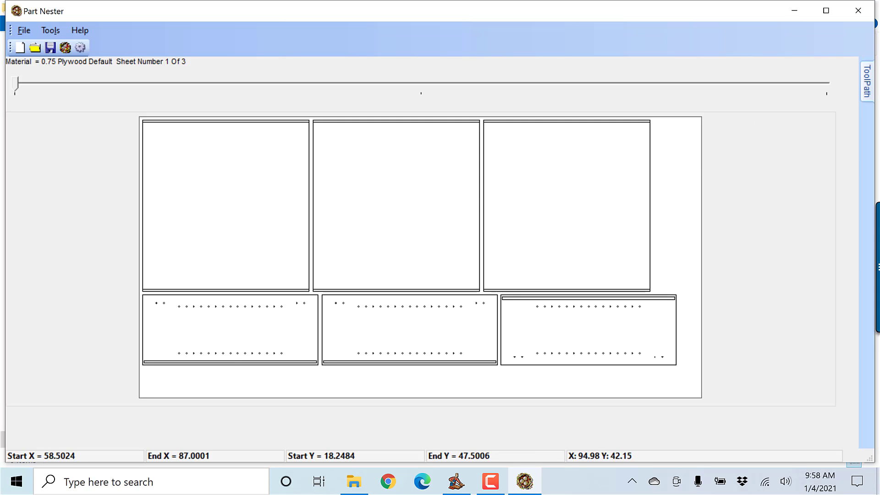
left_click(857, 11)
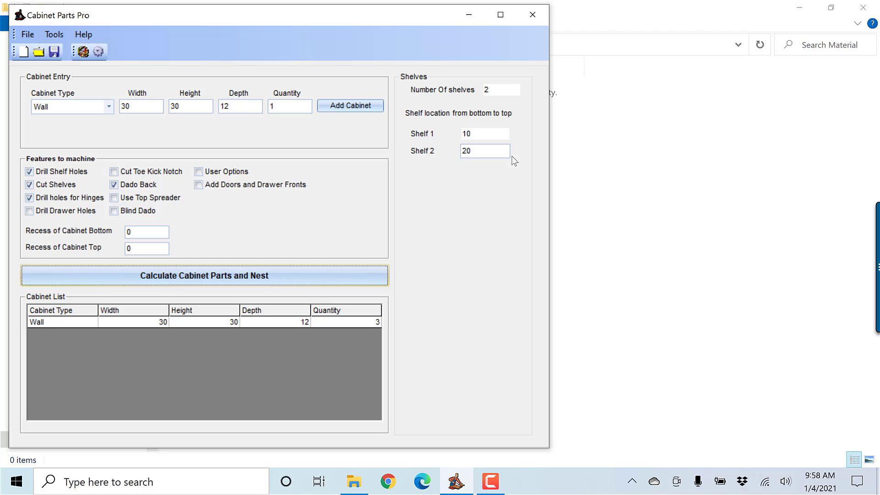
- Set the backs' material thickness to 0.25 in the listed wall cabinet's own settings
right_click(299, 325)
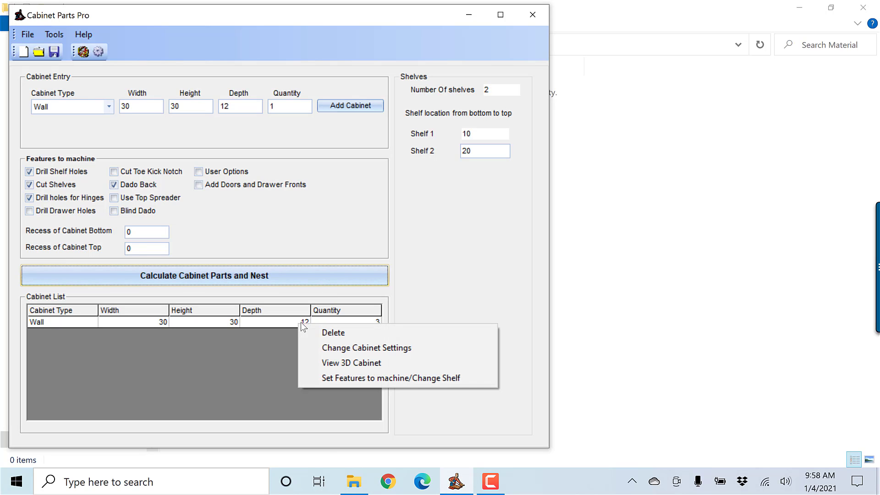
left_click(341, 352)
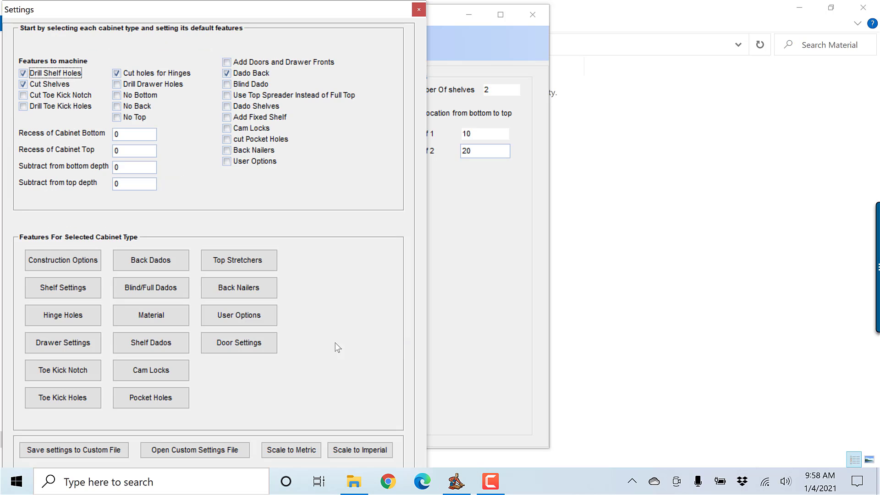
left_click(161, 321)
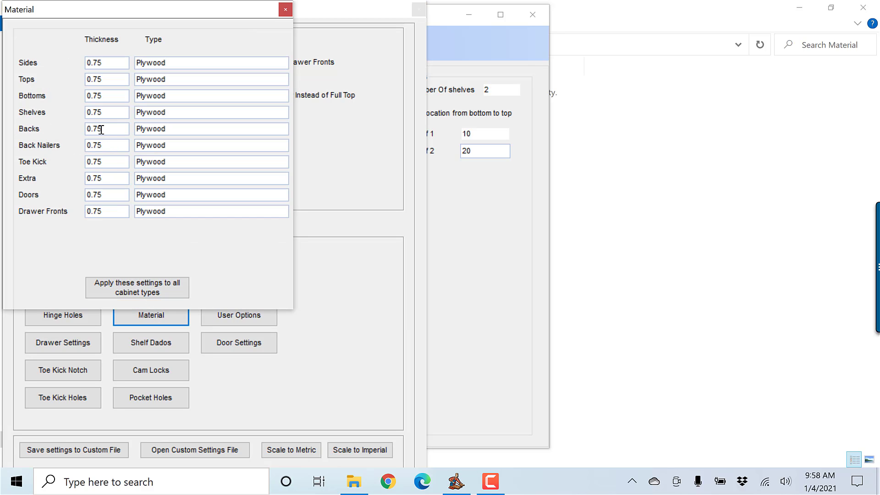
left_click_drag(99, 129, 87, 129)
type("0.2")
left_click(286, 10)
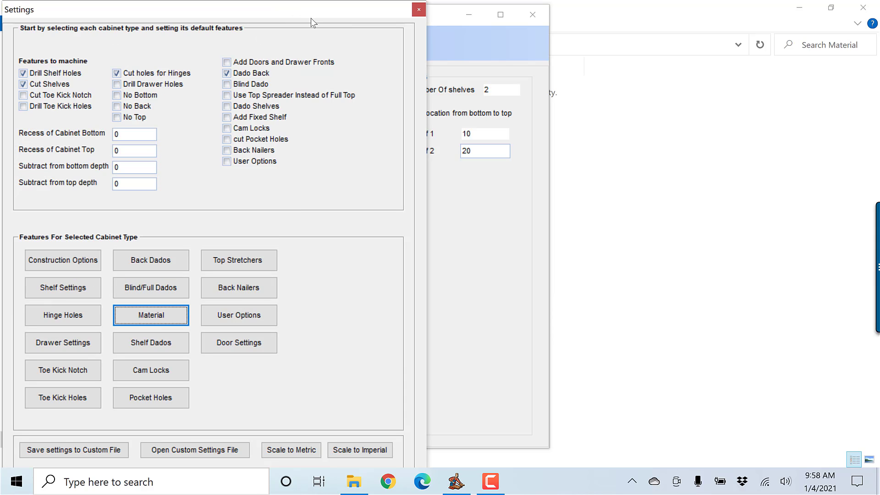
left_click(418, 10)
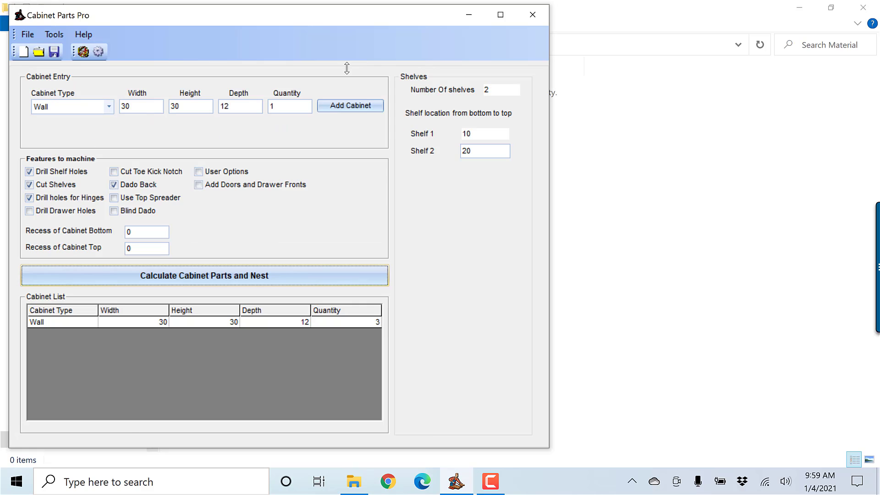
- Nest the parts with the thinner backs, review the material and layout of each sheet, and close the nesting result
left_click(239, 275)
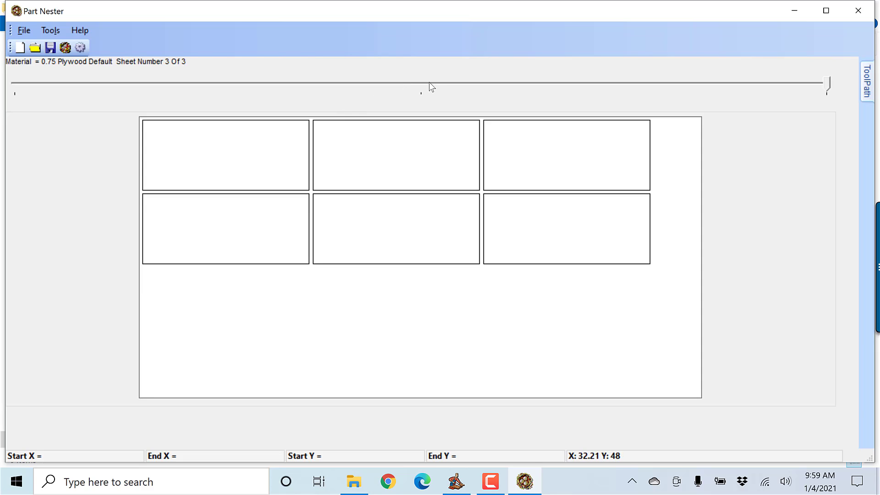
left_click(431, 84)
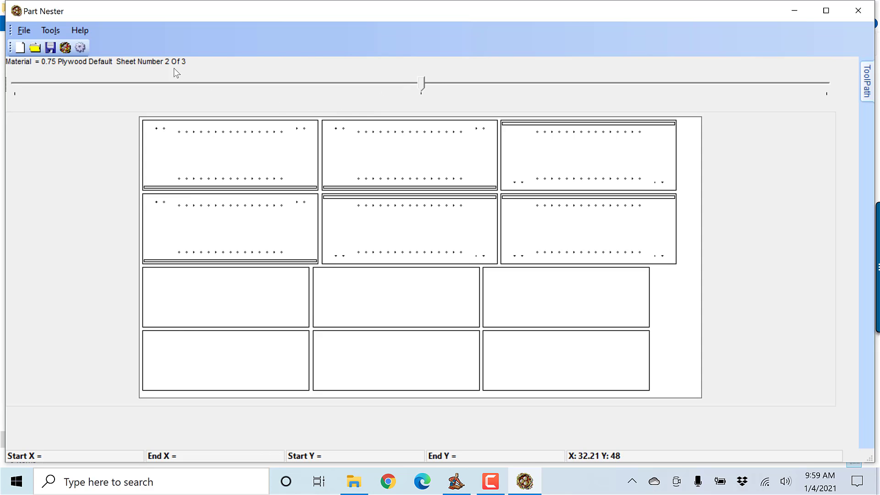
key("Left")
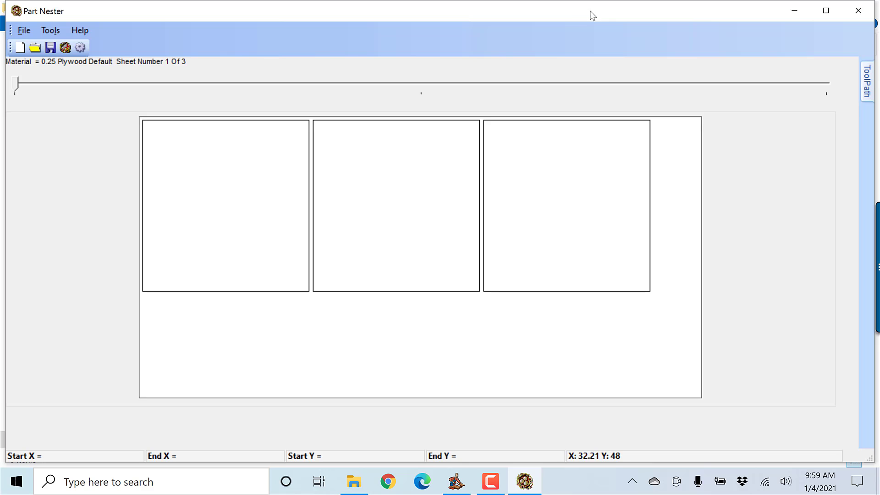
left_click(856, 10)
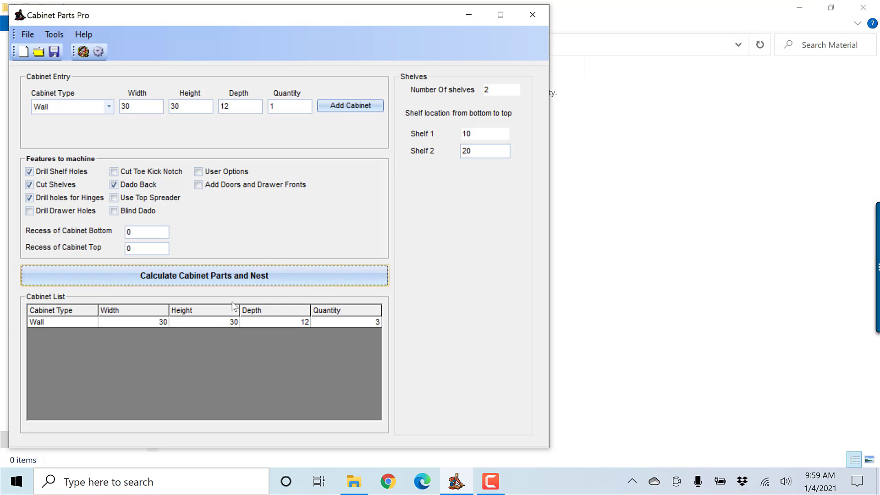
- Set the backs' material thickness to 0.75 in the listed wall cabinet's own settings
right_click(238, 324)
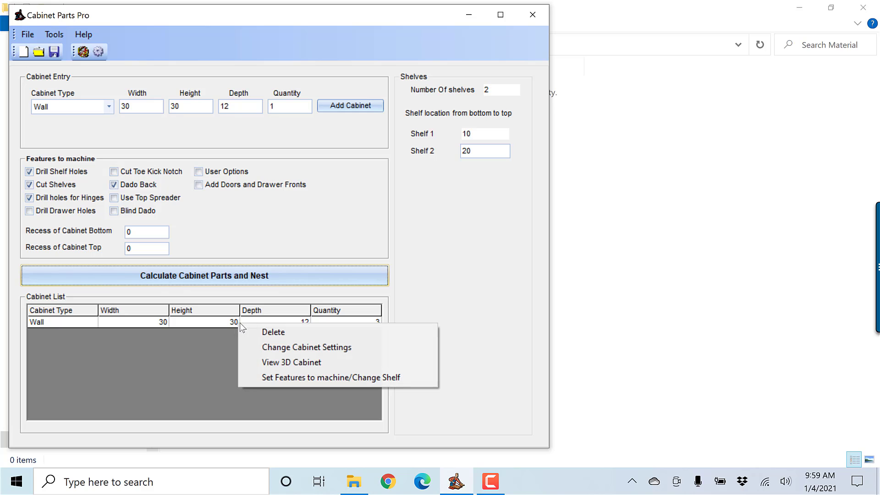
left_click(282, 347)
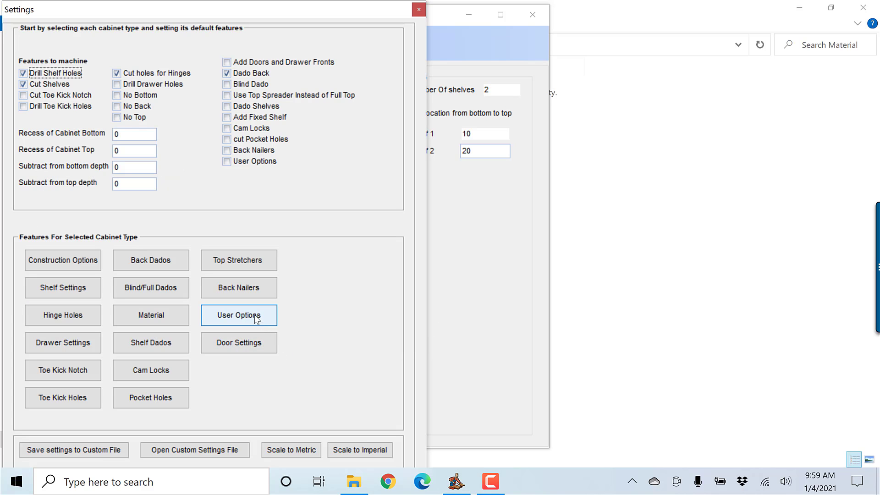
left_click(138, 320)
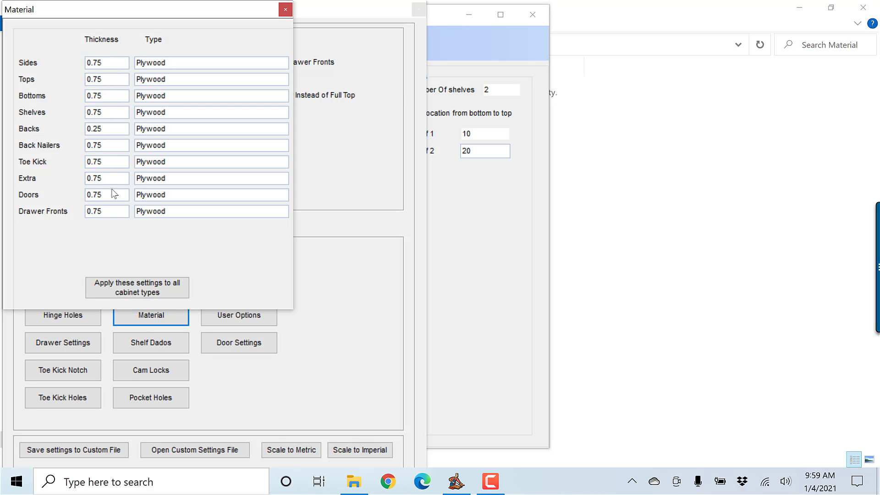
double_click(106, 129)
left_click(94, 129)
double_click(94, 130)
type("0.75")
left_click(287, 10)
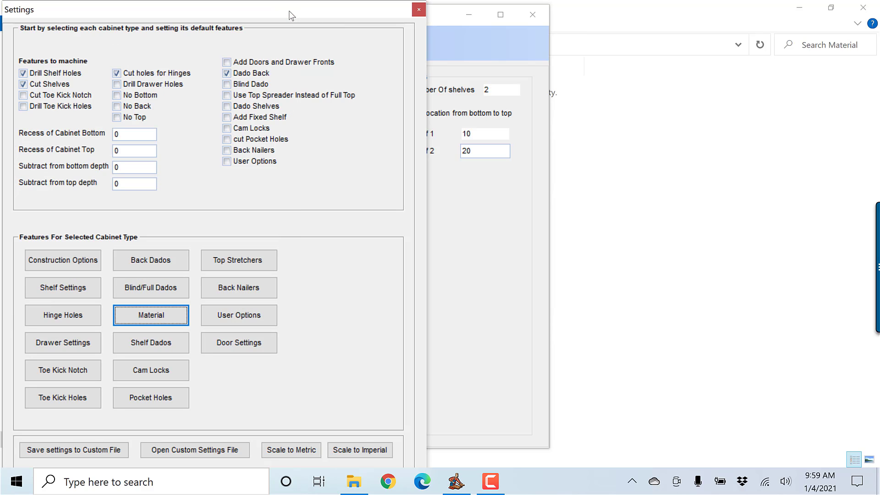
left_click(420, 9)
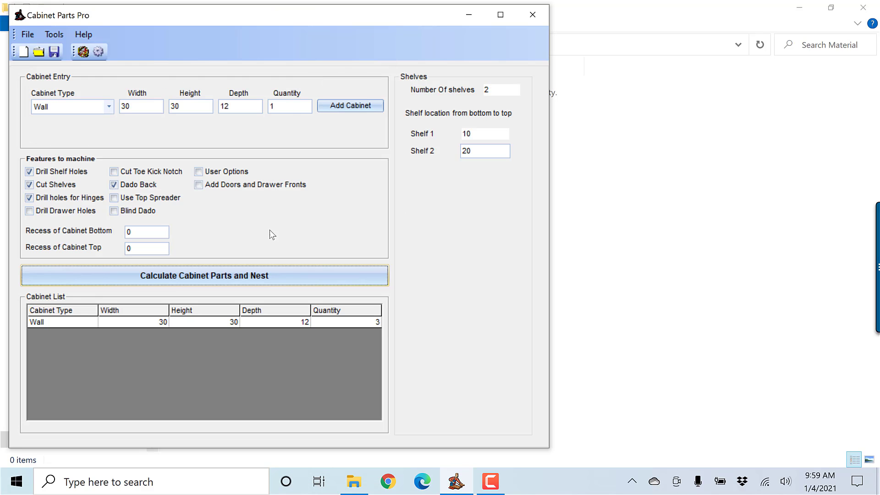
- Nest the cabinet parts with 0.75 backs and inspect the part names and sizes on sheets 1 and 2
left_click(284, 271)
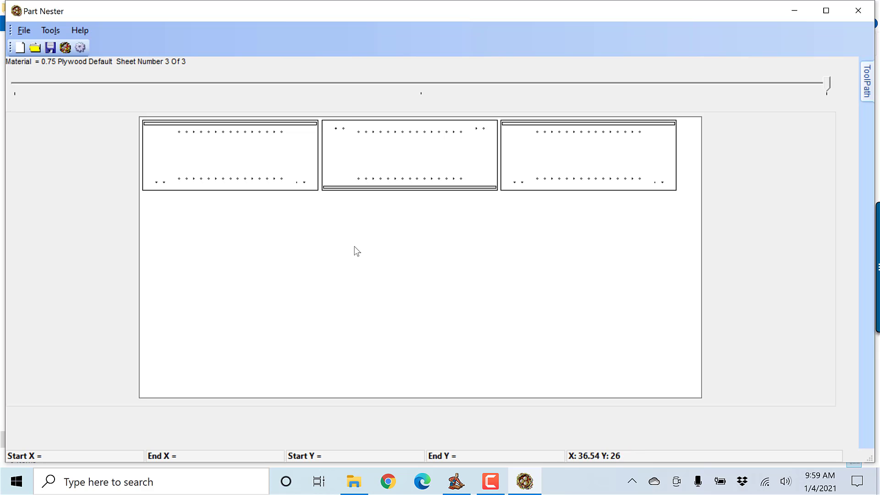
left_click(188, 84)
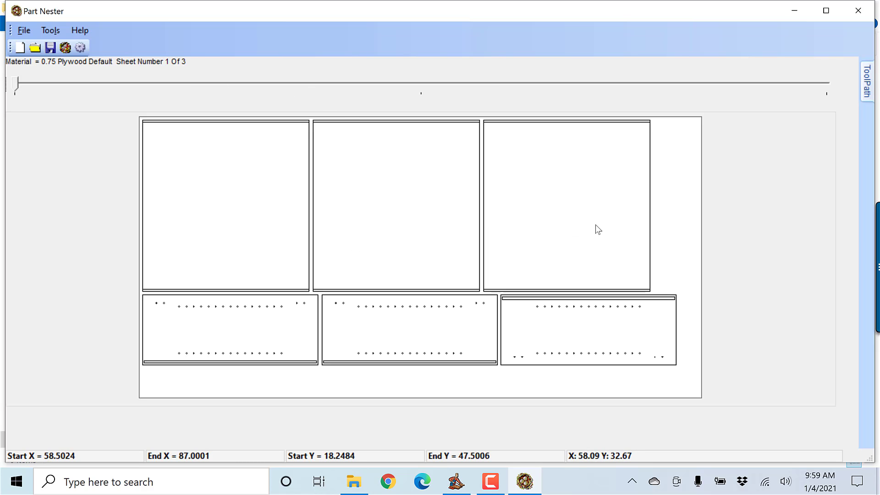
mouse_move(596, 229)
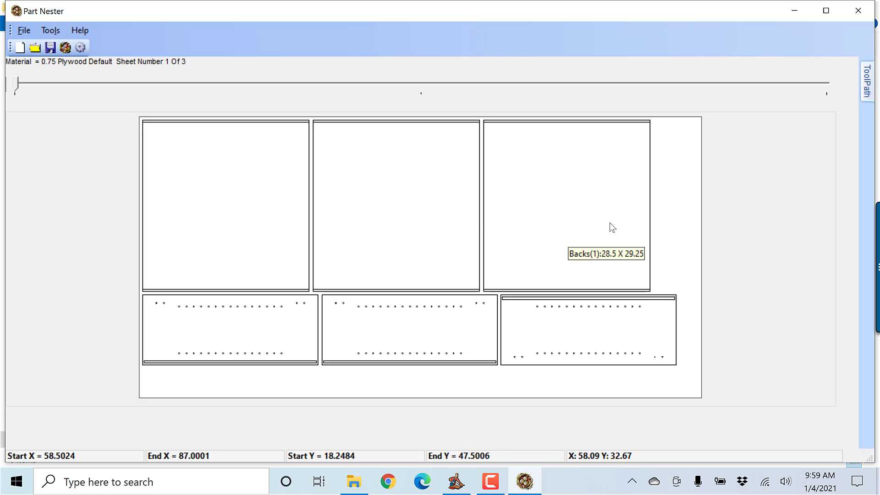
left_click(422, 83)
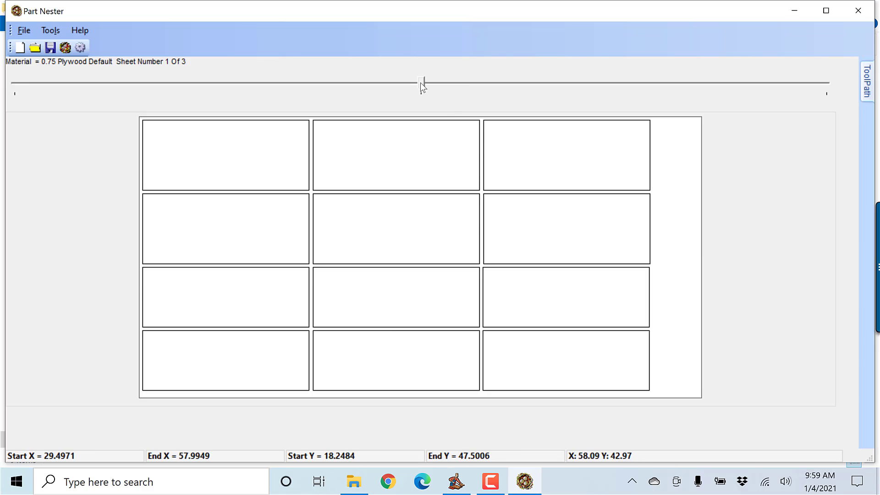
mouse_move(455, 129)
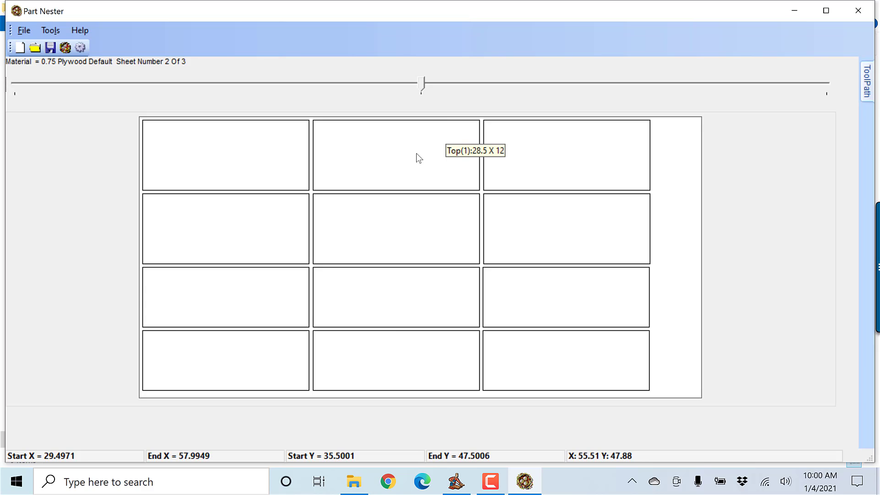
mouse_move(265, 138)
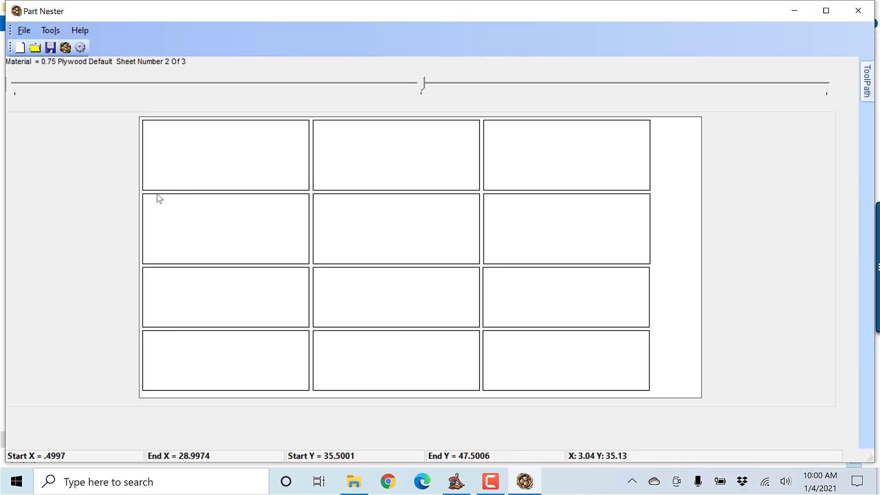
- Open the sheets text file from the CabinetPartsPro User Data Folder and maximize it in Notepad
mouse_move(157, 197)
mouse_move(173, 217)
left_click(17, 481)
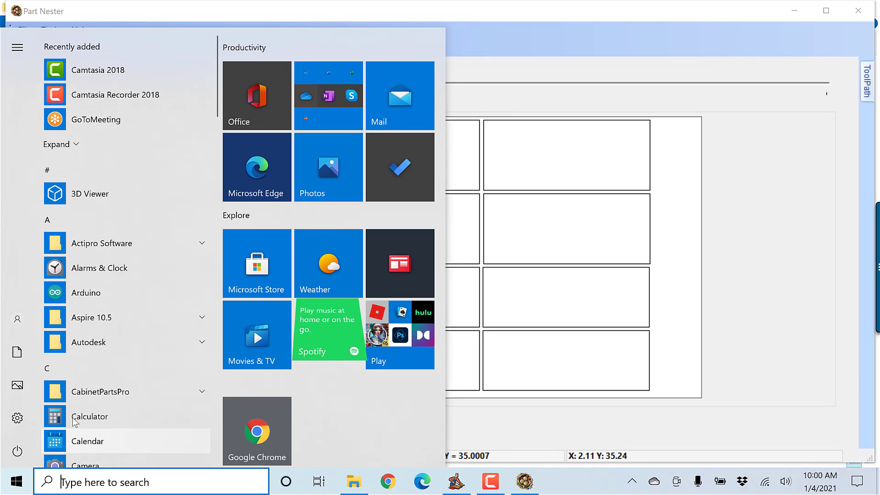
left_click(91, 395)
scroll(90, 397, "down", 4)
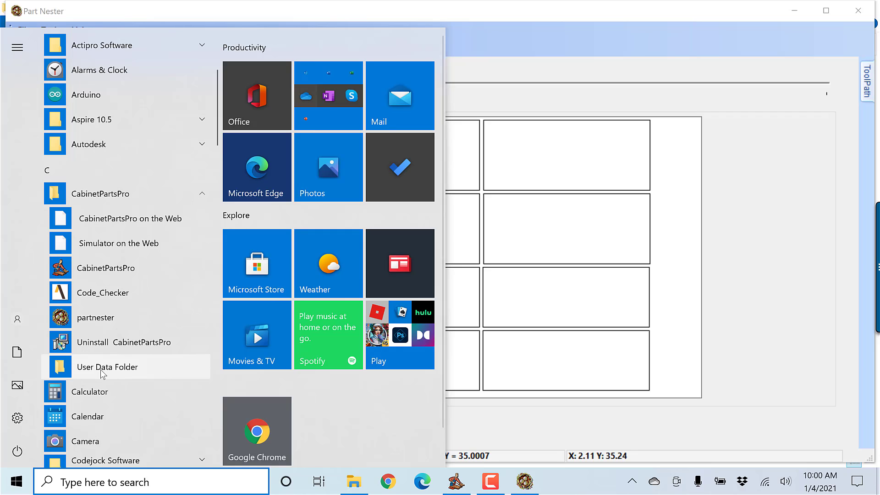
left_click(102, 370)
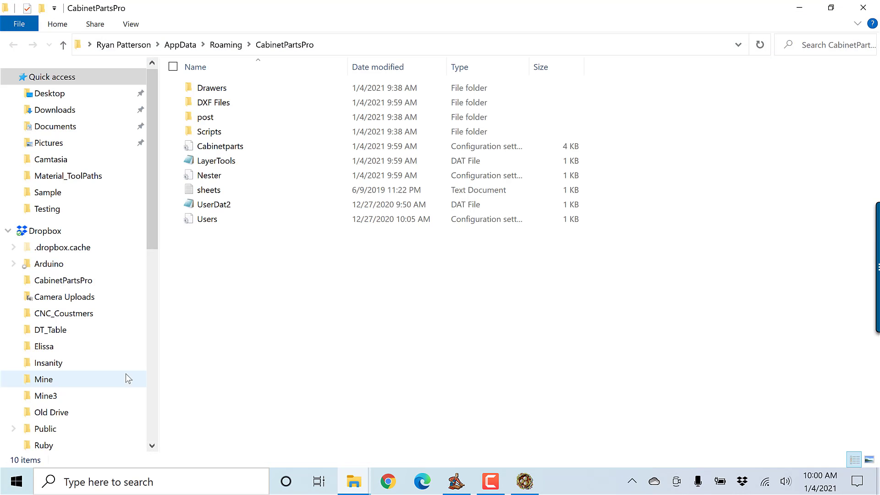
left_click(214, 193)
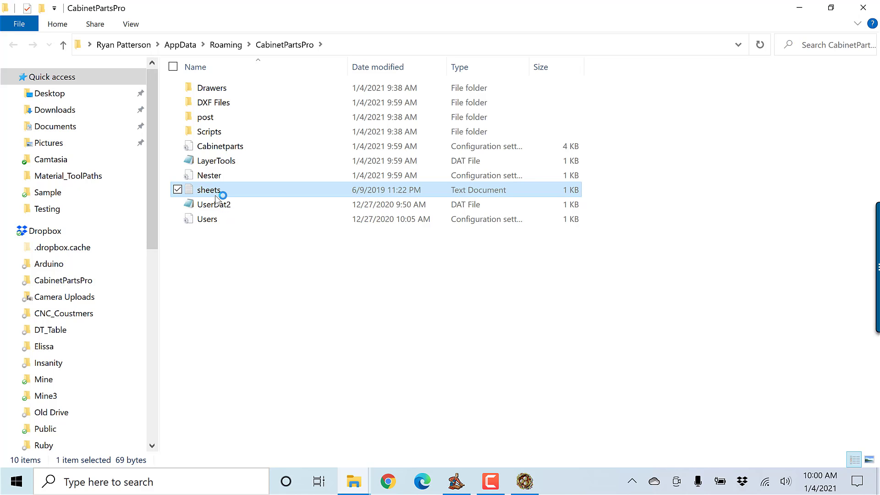
double_click(219, 192)
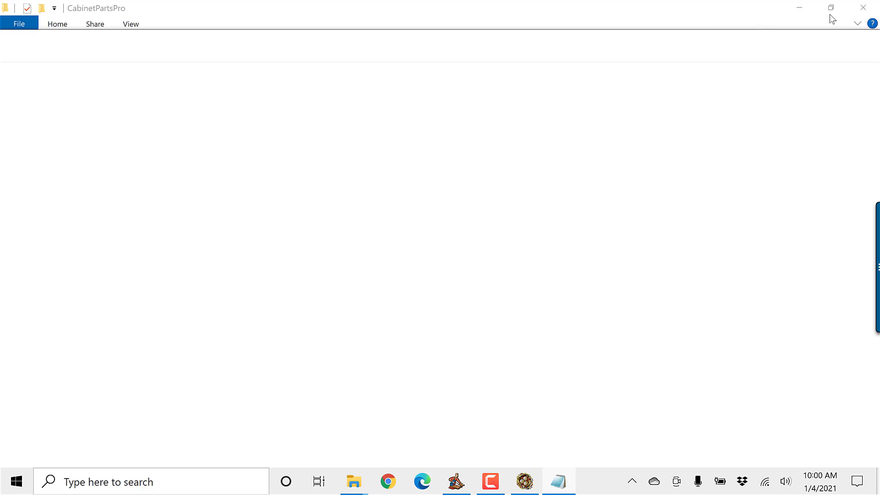
left_click(846, 11)
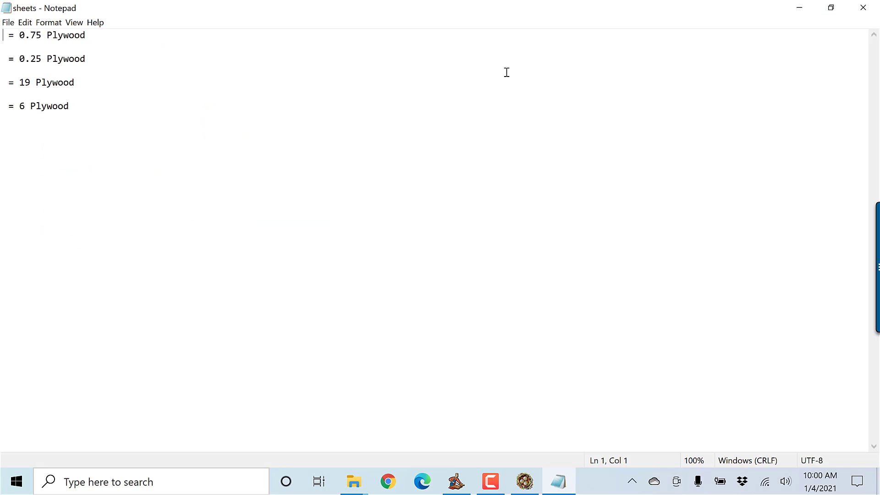
- Examine the material headings in the sheets file, focusing on the thickness and material name of the 0.75 Plywood entry
left_click(91, 38)
left_click(57, 44)
left_click(61, 71)
left_click(62, 97)
left_click_drag(42, 35, 20, 35)
double_click(77, 37)
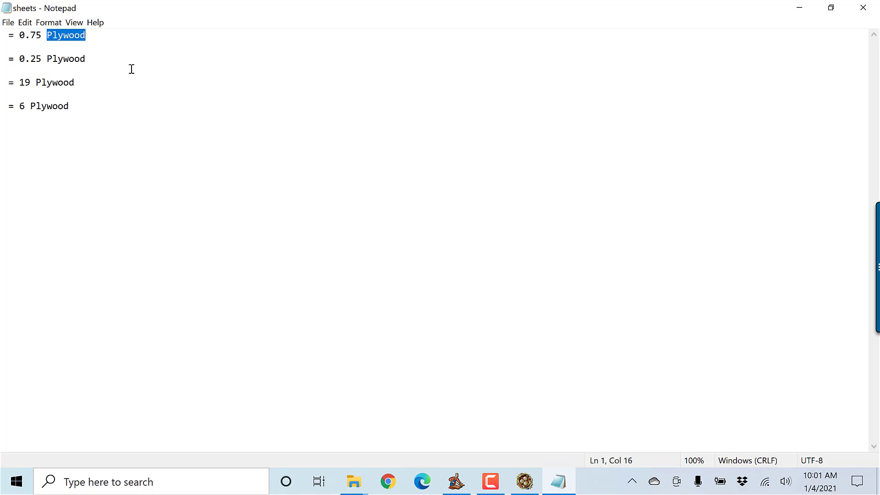
- Add the stock line 2,96,24,0 beneath the 0.75 Plywood heading and save the sheets file
left_click(116, 39)
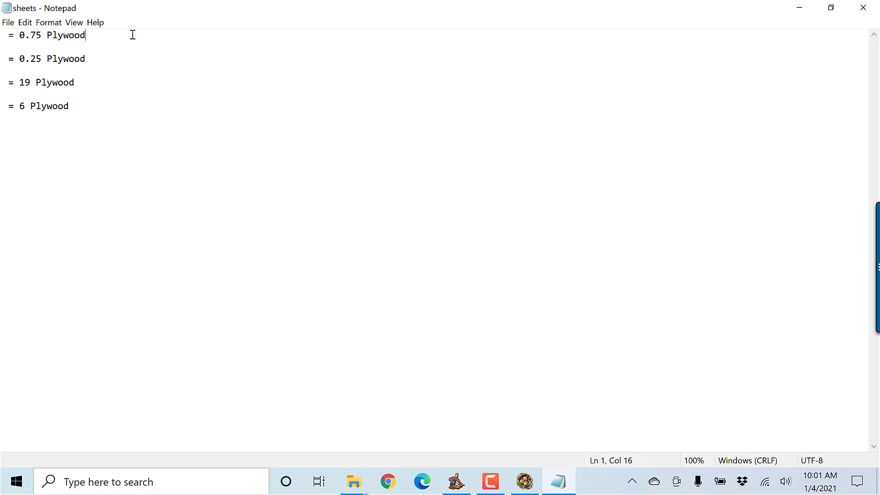
key("Return")
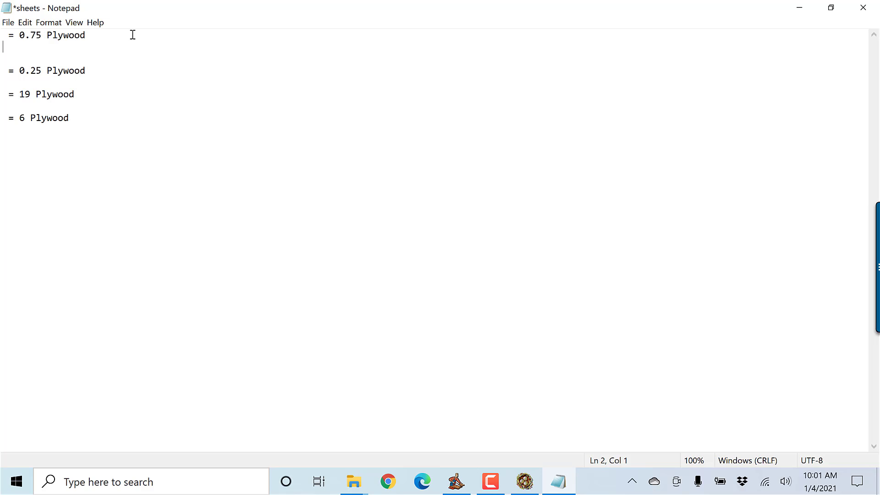
type("2,96,24,")
type("0")
left_click(8, 23)
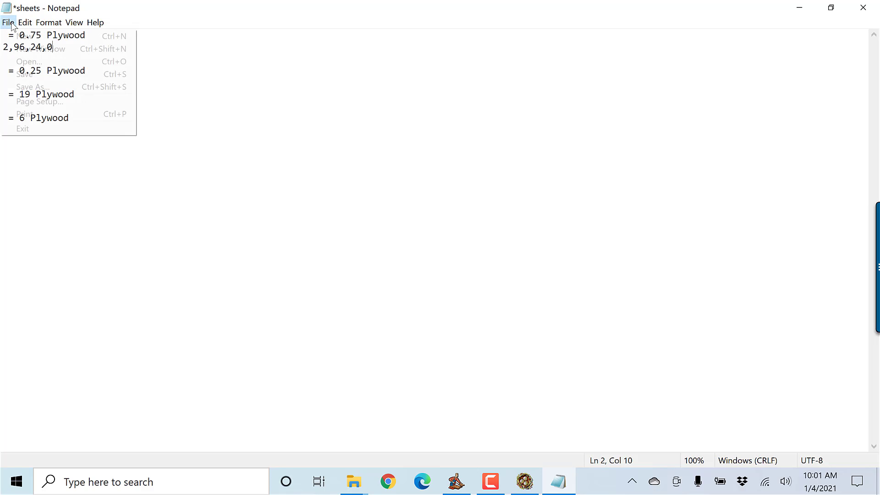
left_click(34, 77)
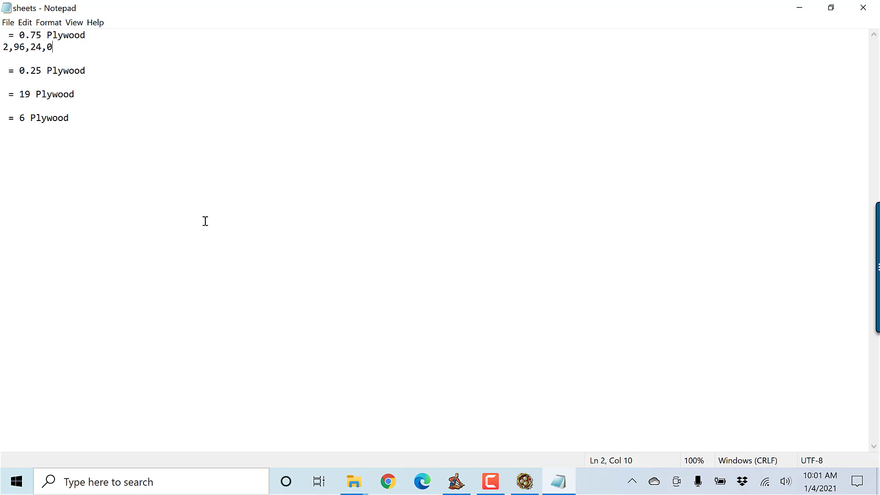
- Switch to Part Nester, nest the parts again with the added 96 x 24 stock, and review the sheet layouts
left_click(524, 481)
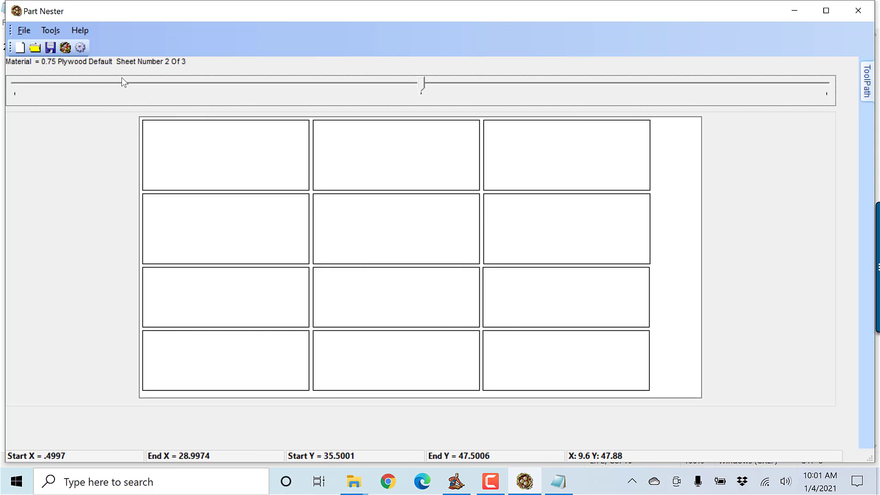
left_click(67, 47)
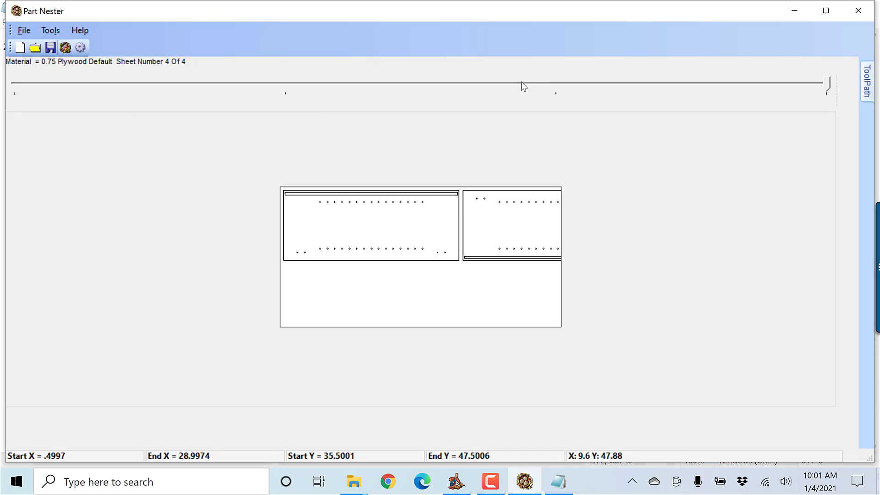
left_click(561, 84)
left_click(288, 85)
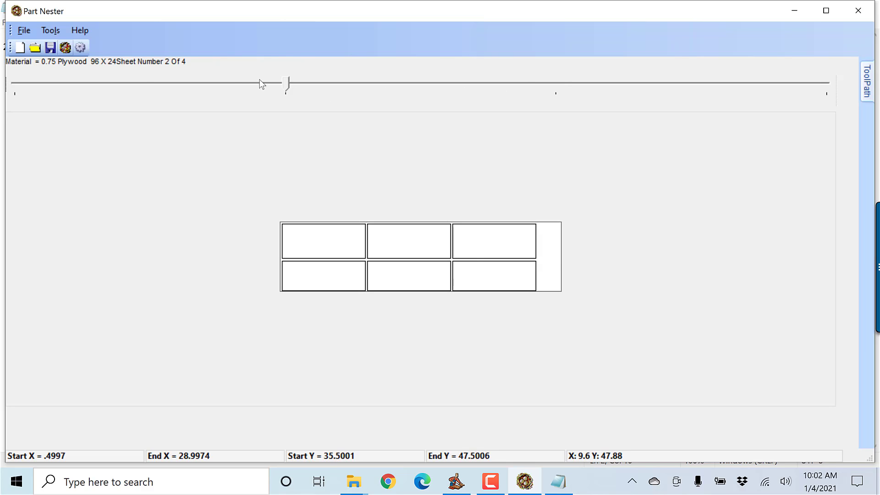
left_click(140, 81)
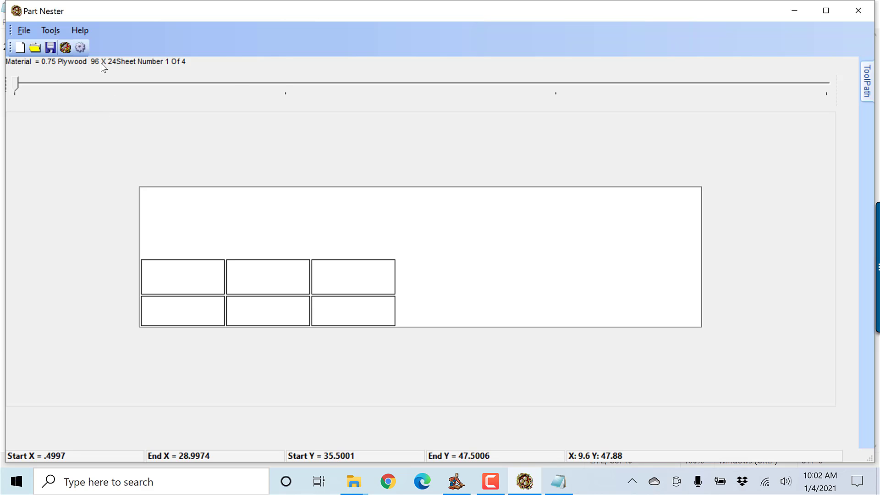
left_click(279, 85)
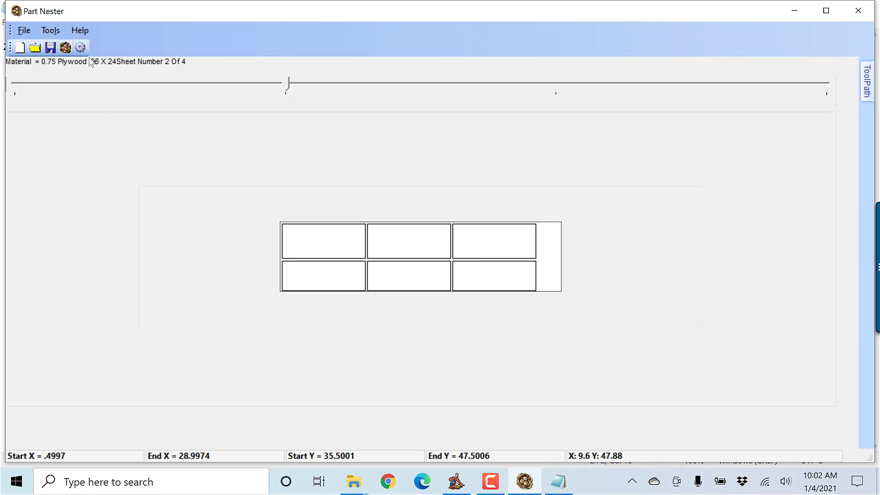
left_click(545, 87)
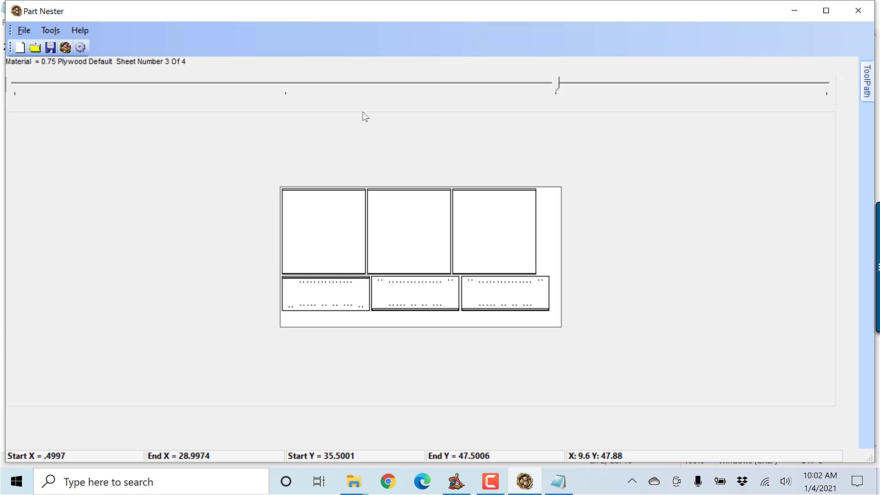
left_click(38, 82)
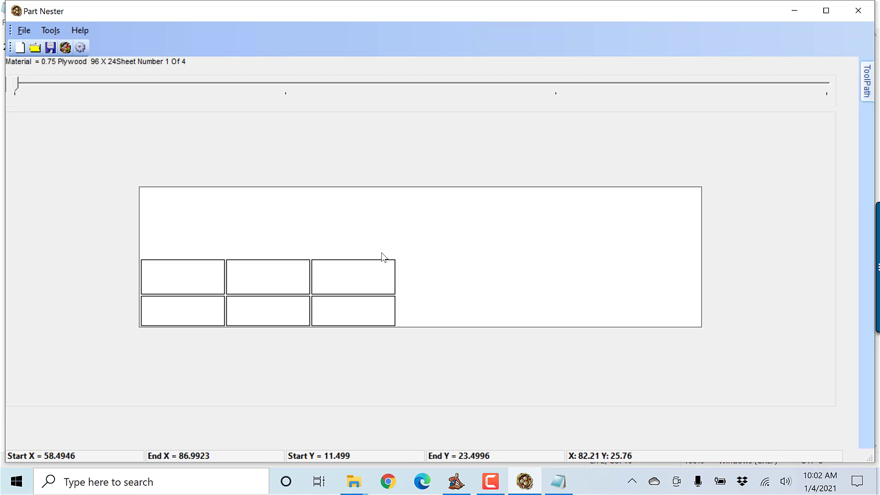
- Try repositioning the third part of the upper row on the first 96 x 24 sheet, and compare the first three sheets
left_click_drag(363, 285, 463, 310)
left_click_drag(355, 323, 336, 265)
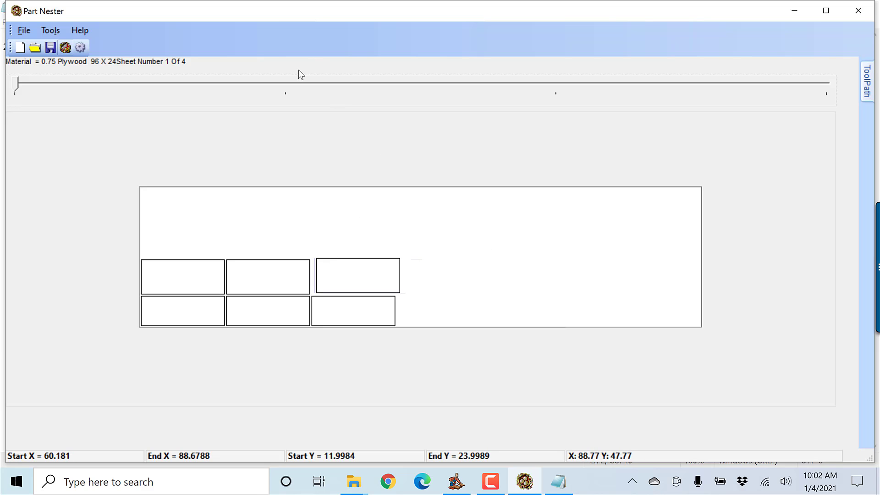
left_click(288, 84)
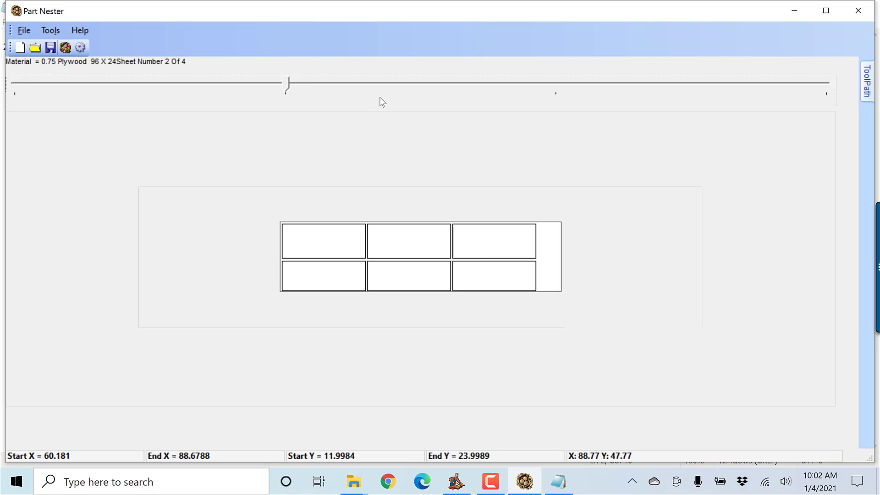
left_click(529, 84)
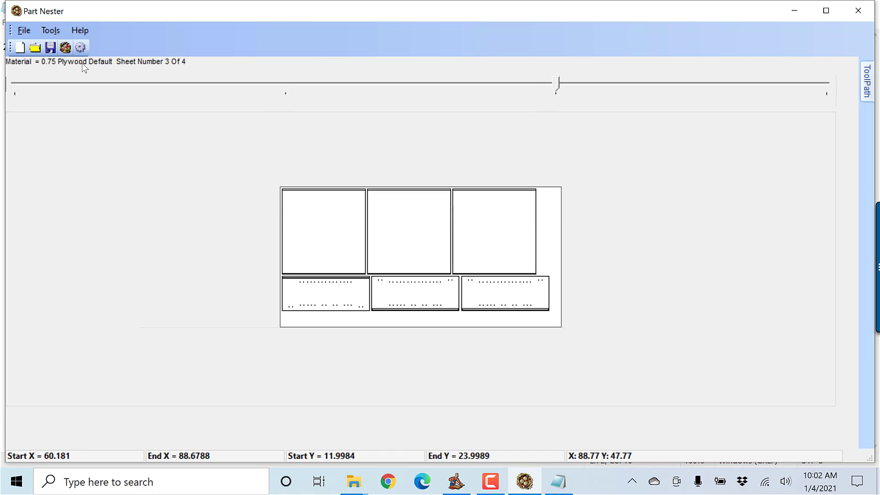
left_click(76, 86)
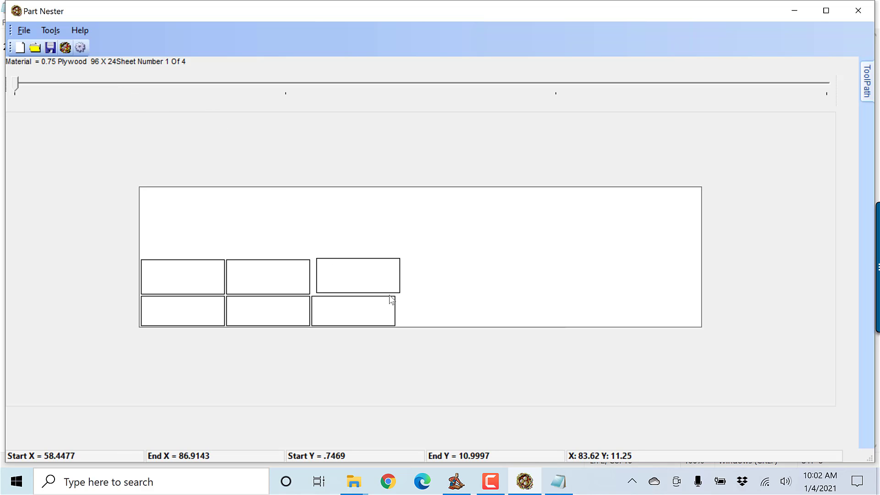
- In the sheets file, add 1,48,30,0 under 0.75 Plywood, change the line above it to 2,96,24,1, and save
left_click(558, 481)
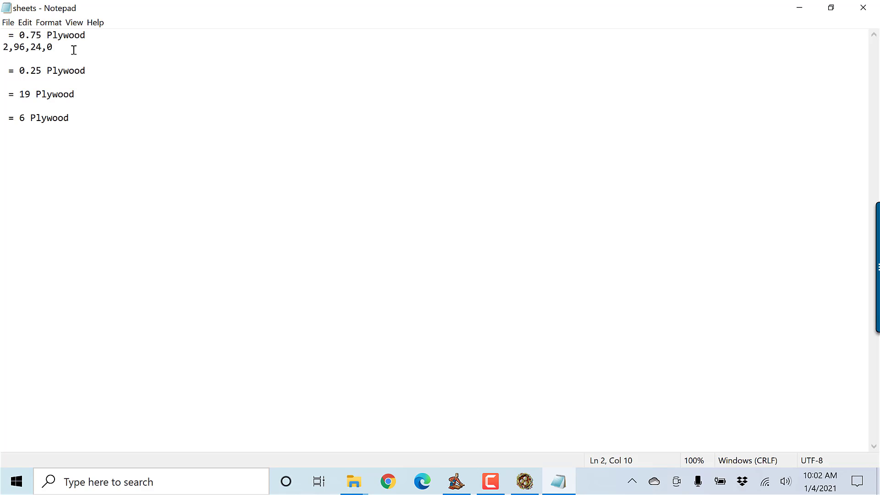
key("Return")
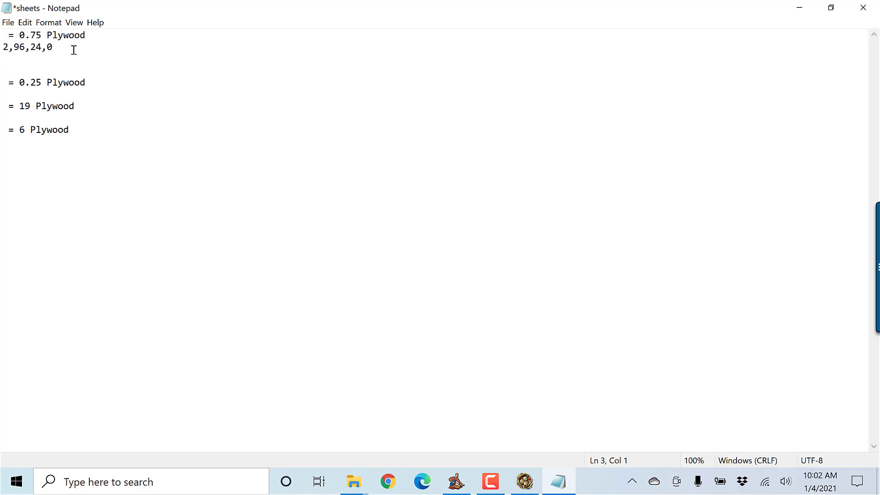
type("1,48,30,0")
key("BackSpace")
type("1")
left_click(8, 22)
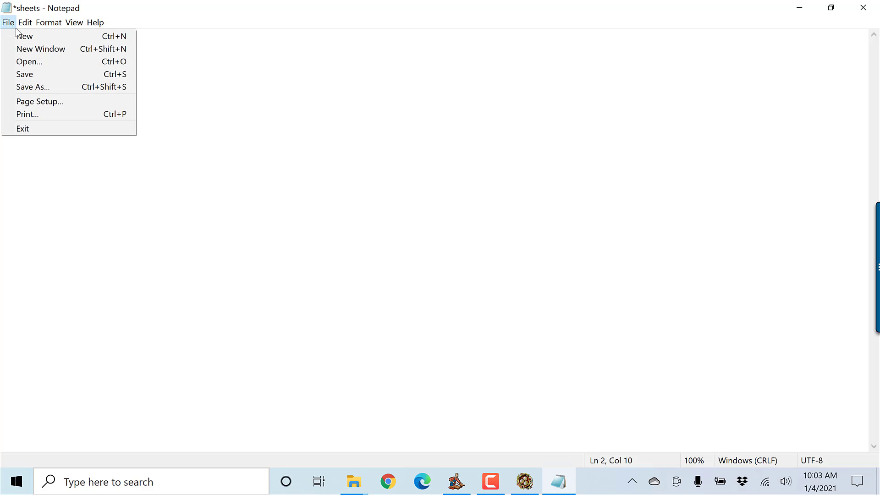
left_click(32, 77)
- Nest the parts again in Part Nester with the updated stock, review each sheet's size and layout, and return to Cabinet Parts Pro
left_click(517, 485)
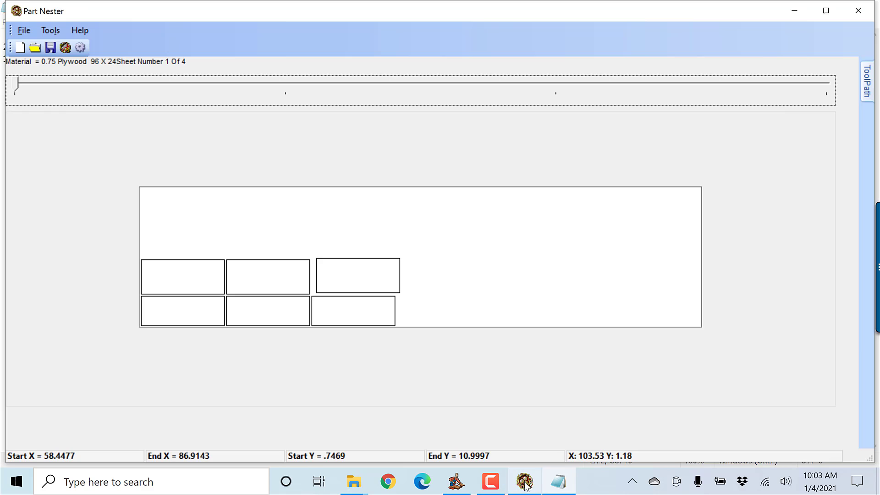
left_click(68, 54)
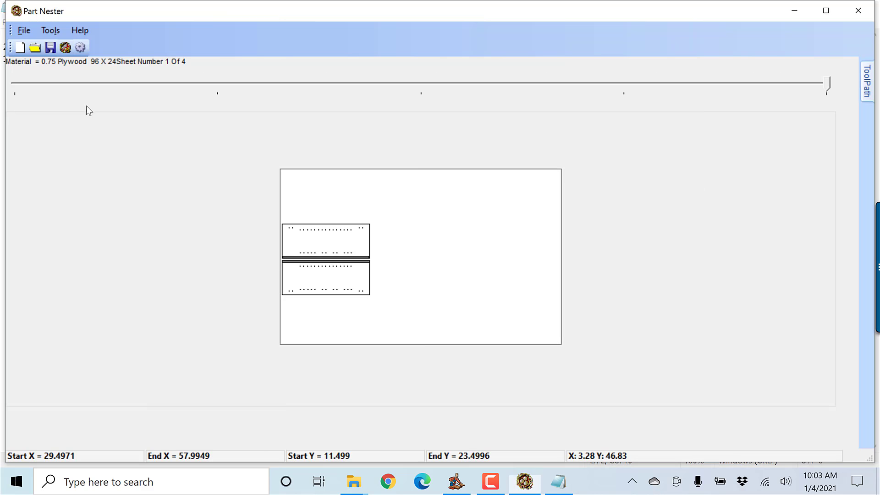
left_click(568, 92)
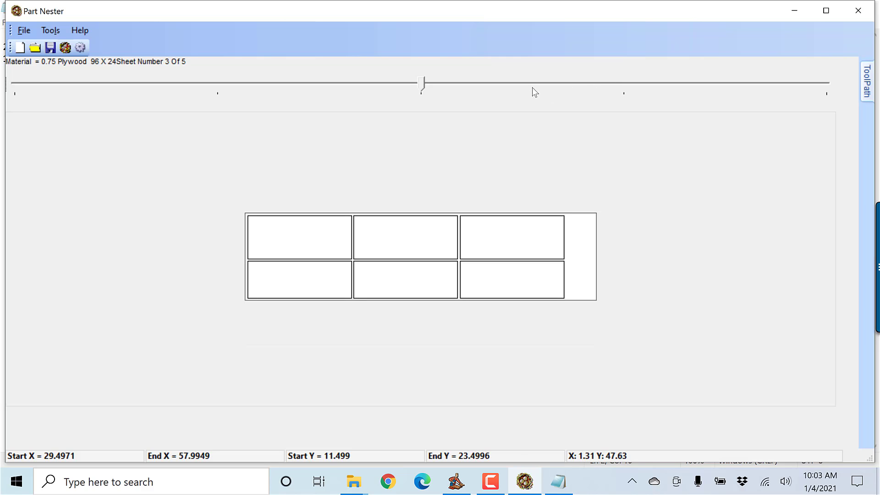
key("Left")
key("Left")
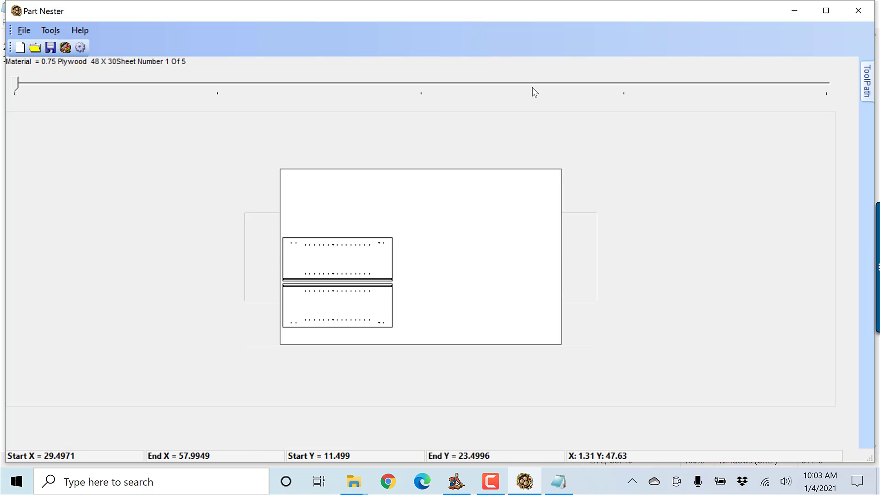
left_click(532, 87)
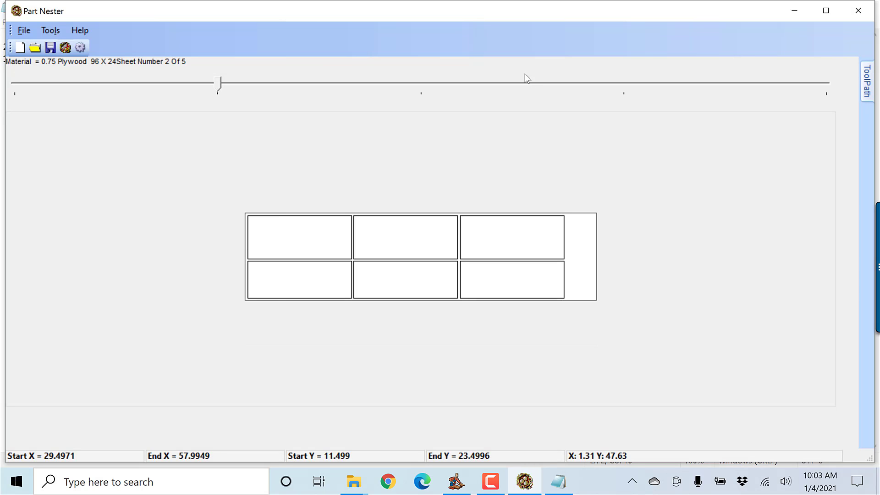
left_click(521, 69)
key("Right")
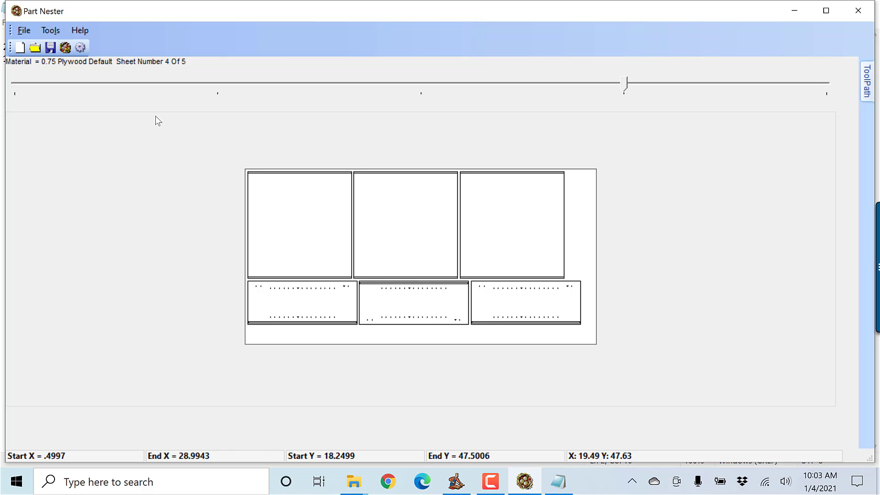
left_click(98, 89)
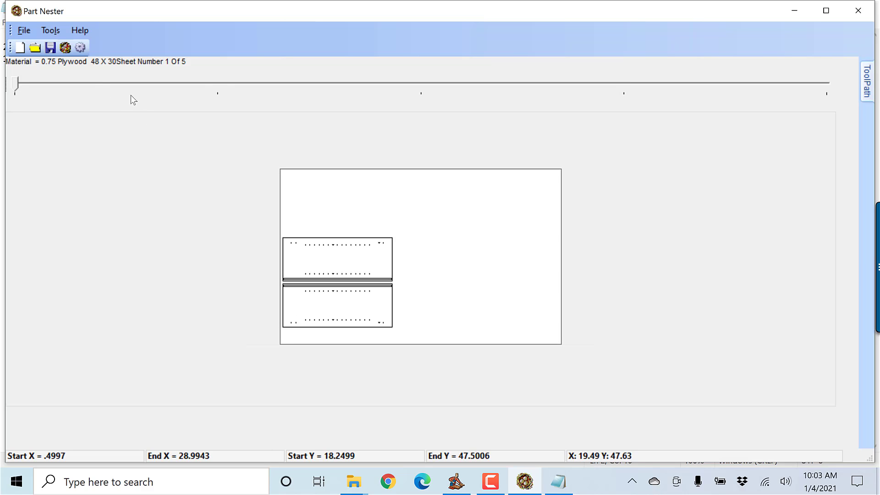
left_click(207, 86)
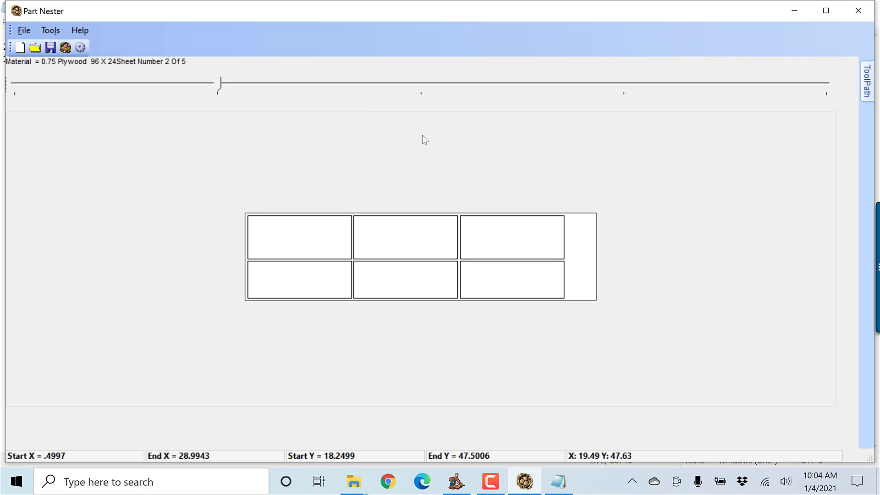
left_click(859, 12)
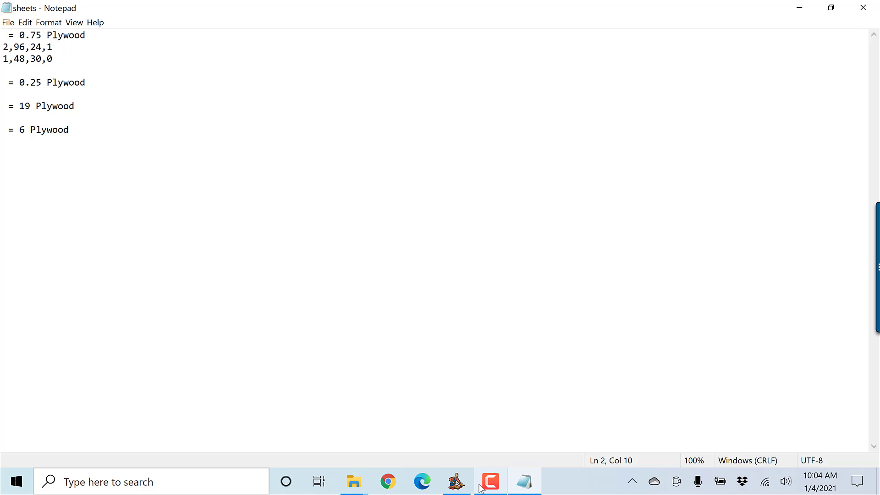
left_click(458, 482)
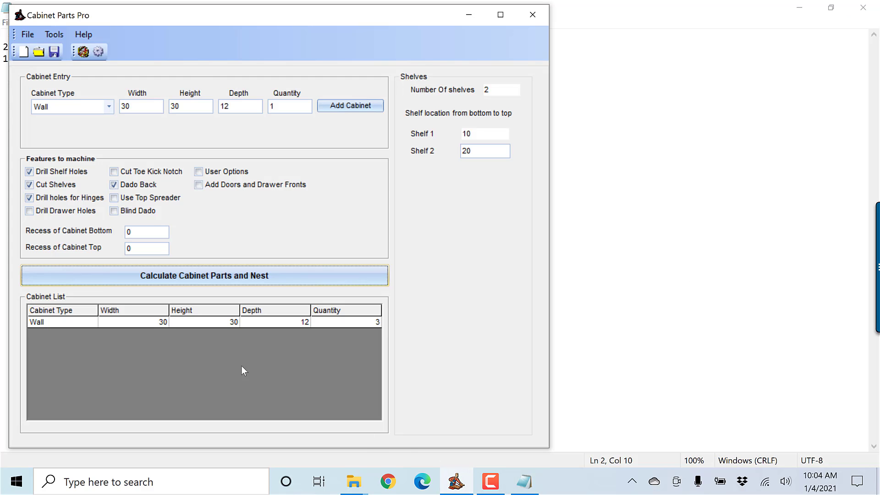
- Change the listed wall cabinet's material settings so the Backs thickness is 0.25, and close the settings
right_click(223, 322)
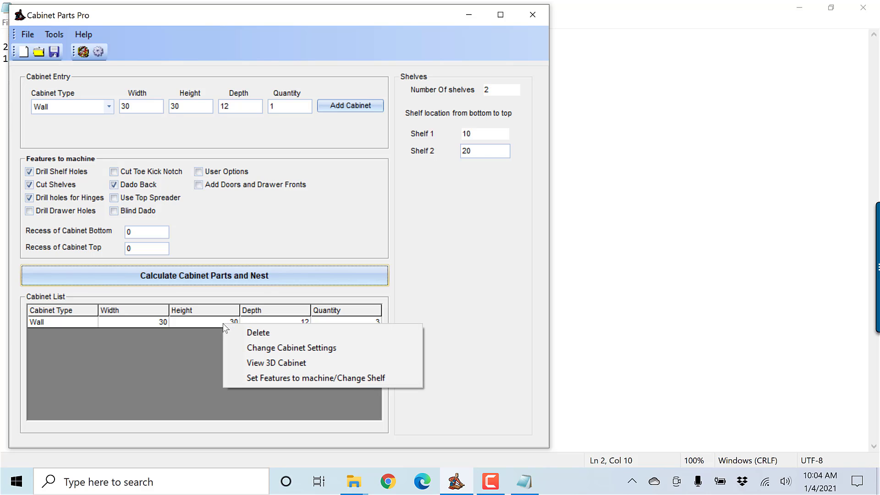
left_click(250, 348)
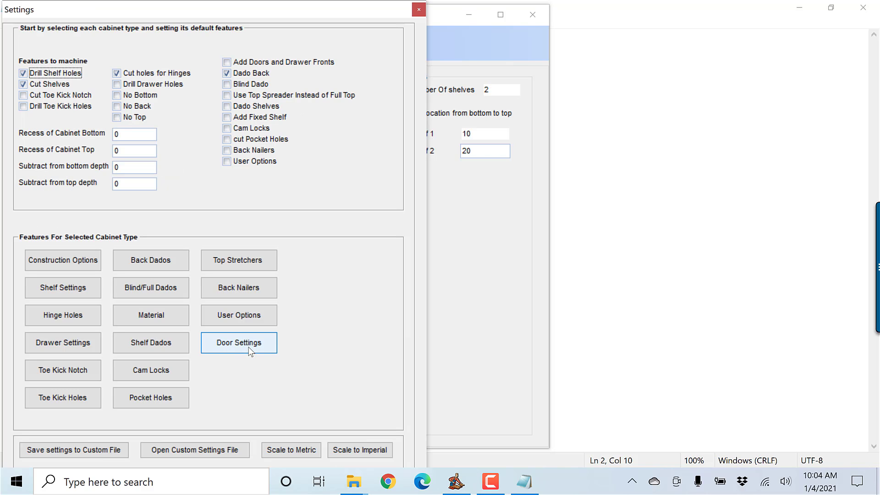
left_click(143, 315)
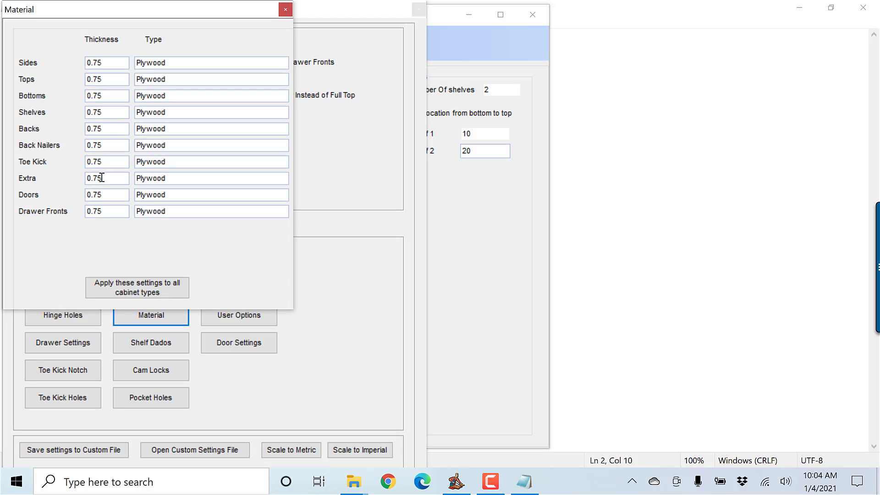
double_click(102, 130)
type("0.25")
left_click(285, 9)
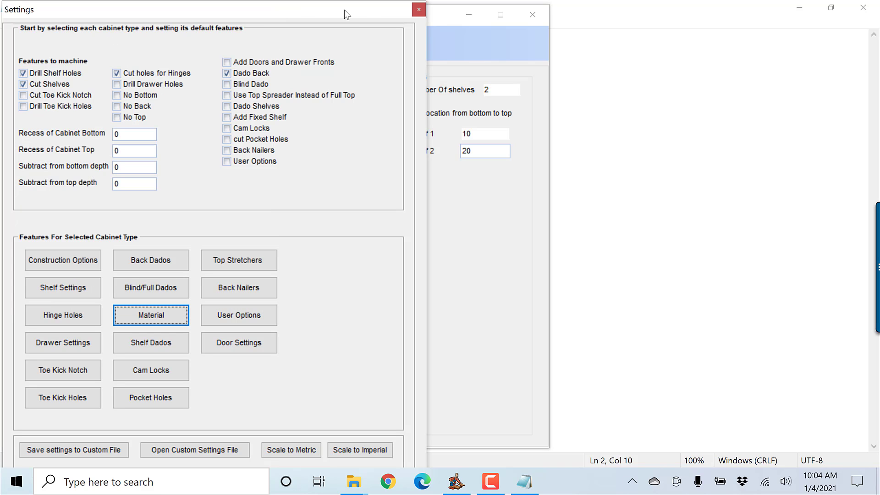
left_click(419, 9)
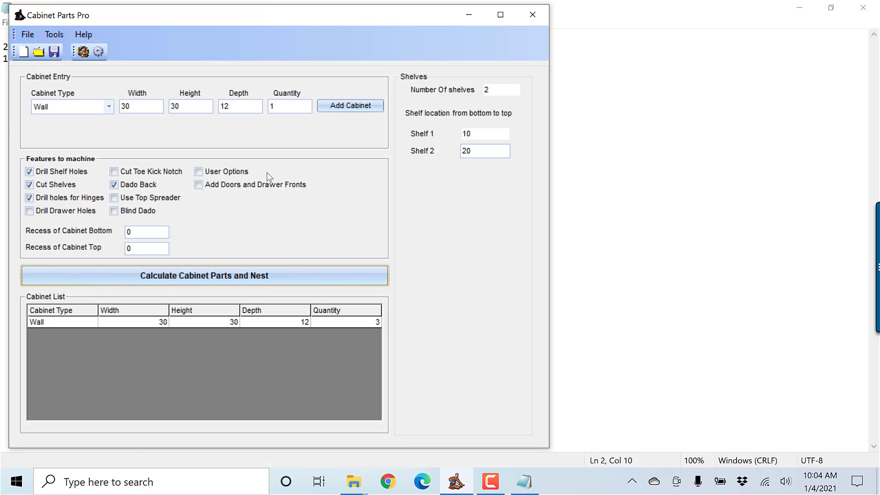
- Calculate and nest the cabinet parts, and review the material, size and layout of every sheet in Part Nester
left_click(280, 275)
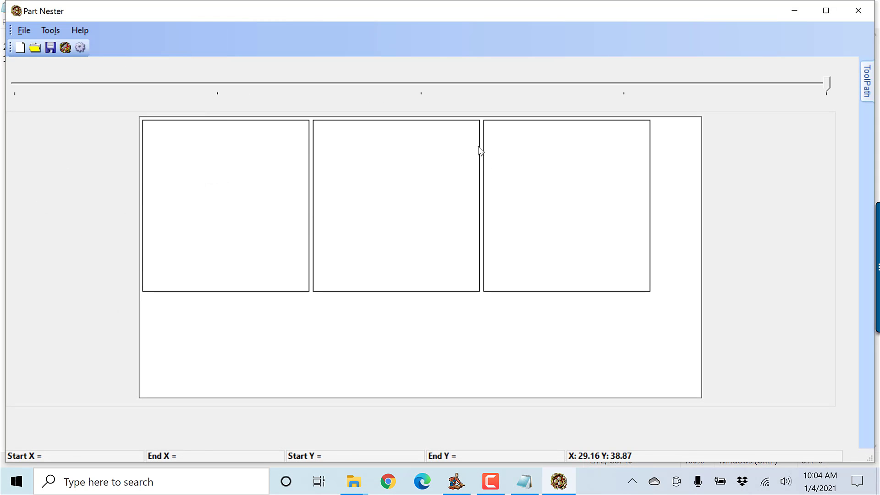
mouse_move(353, 188)
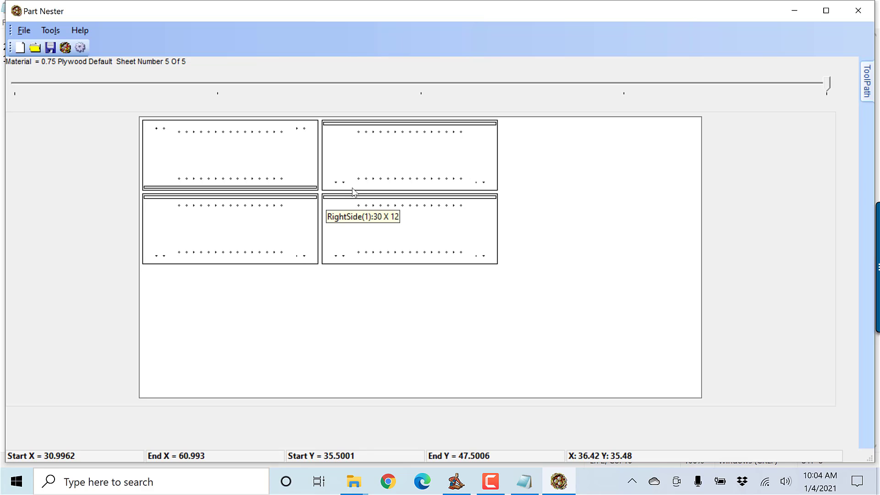
left_click(50, 84)
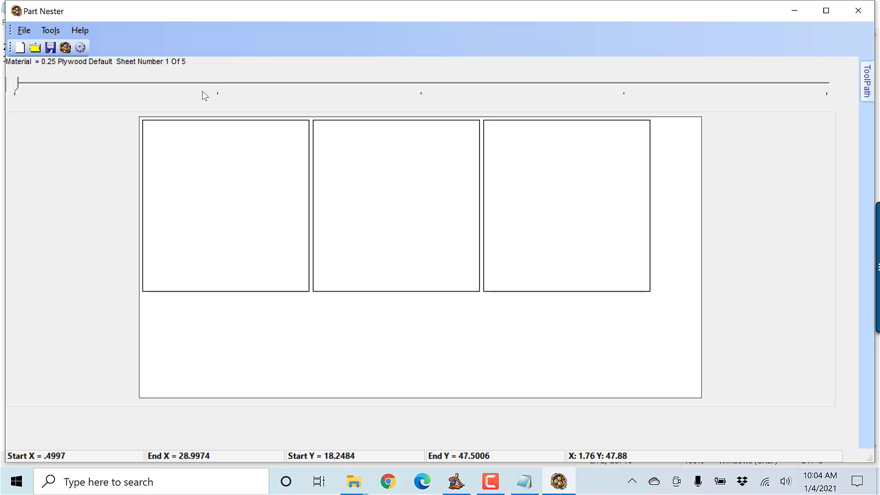
left_click(213, 79)
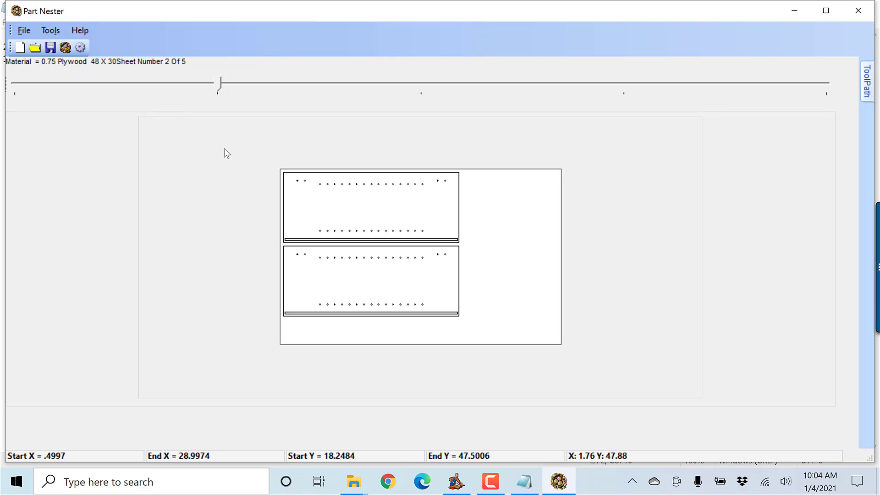
key("Right")
key("Right")
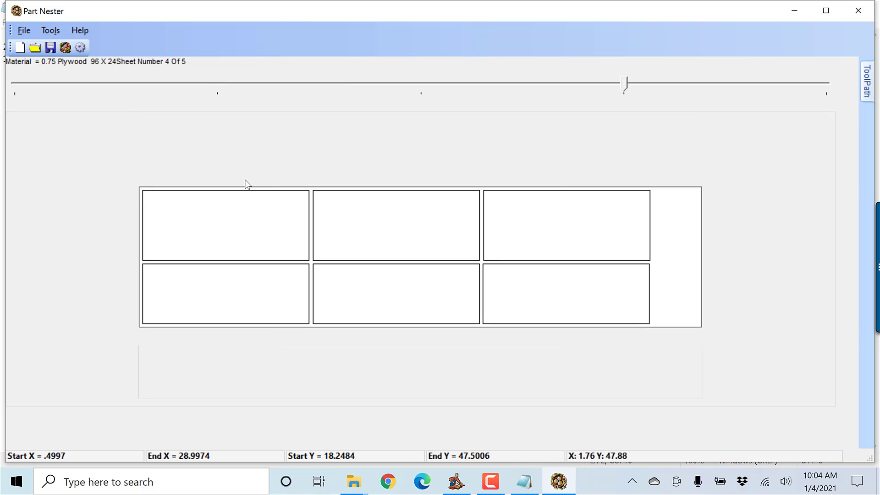
key("Right")
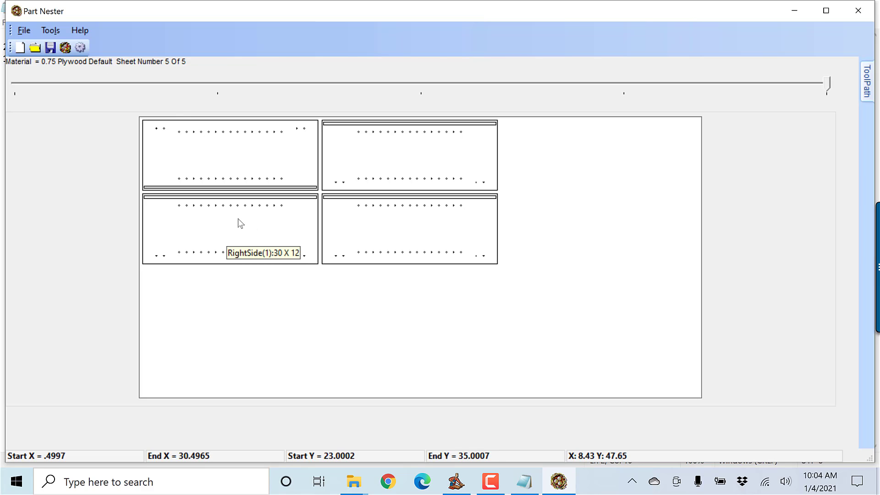
- In the sheets file, add the line 100,96,48,2 below 1,48,30,0 under 0.75 Plywood, and save
left_click(524, 481)
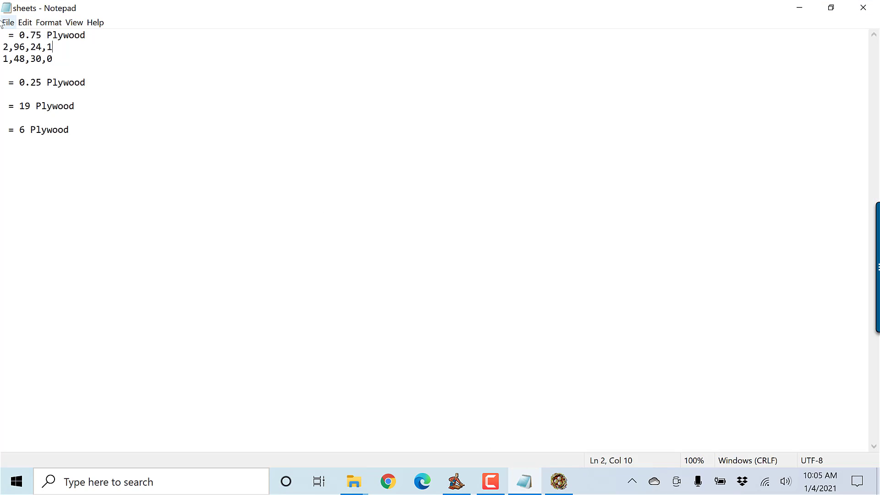
left_click(67, 58)
key("Return")
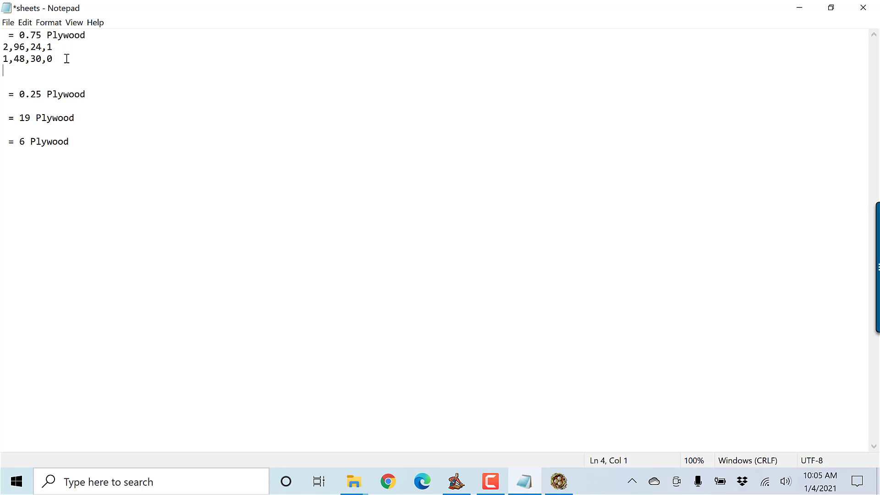
type("100,96,48,2")
left_click(7, 22)
left_click(39, 74)
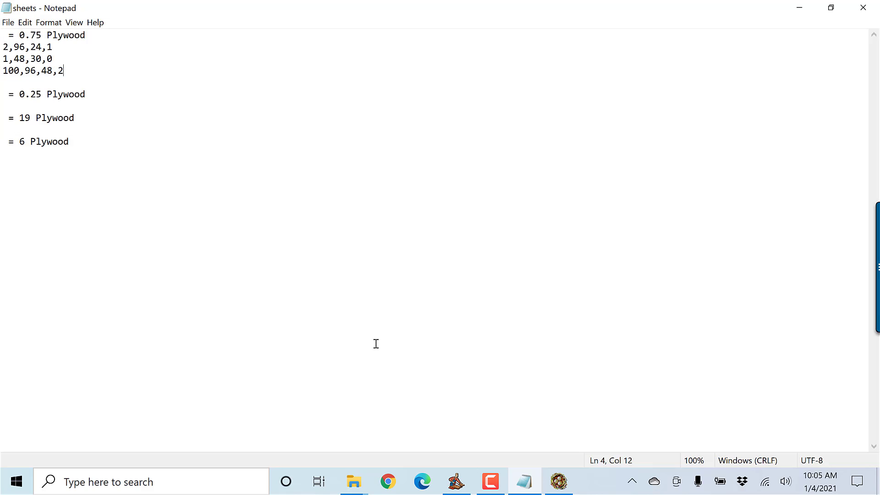
- Switch to Part Nester, nest the parts again with the added 96 x 48 stock, and step through all the sheets from the first
left_click(559, 482)
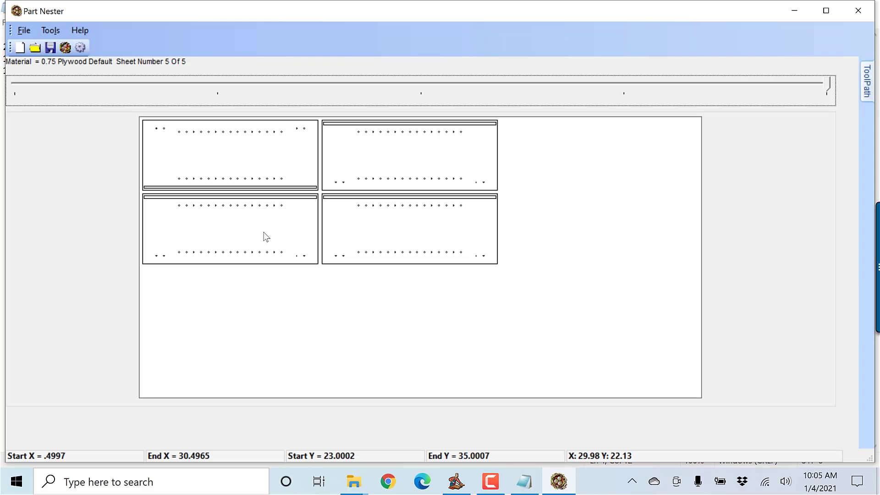
left_click(67, 51)
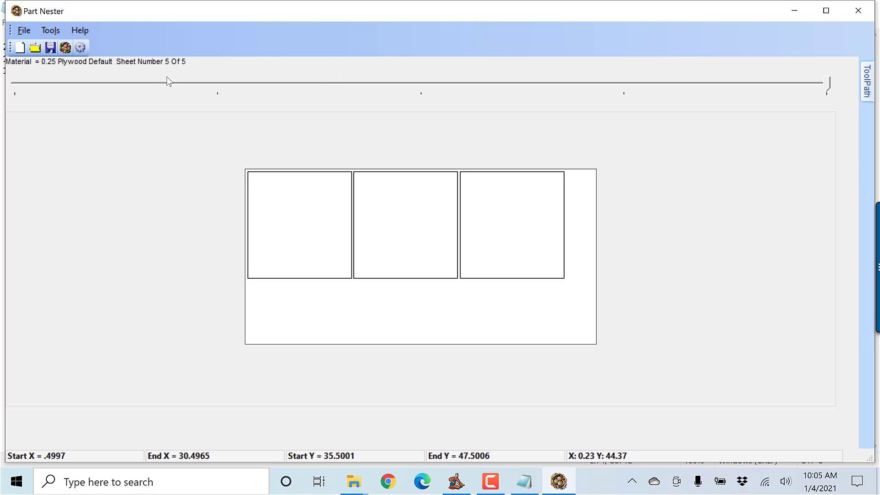
left_click(163, 83)
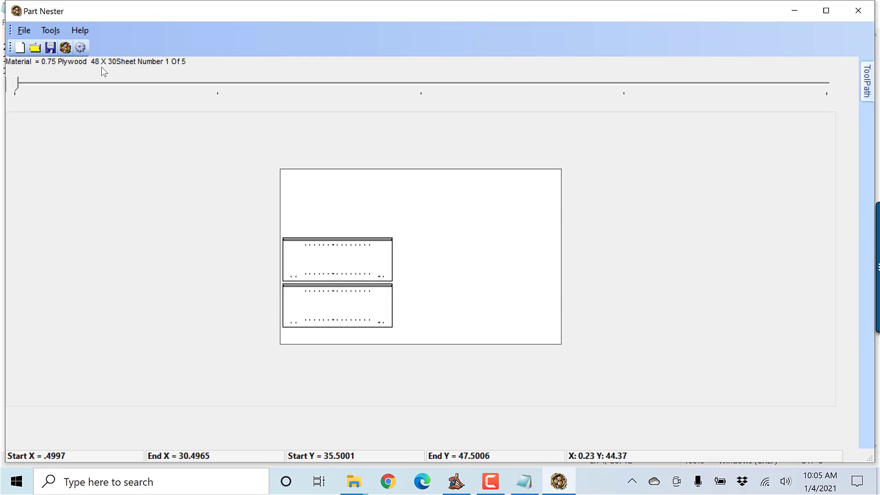
key("Right")
key("Right")
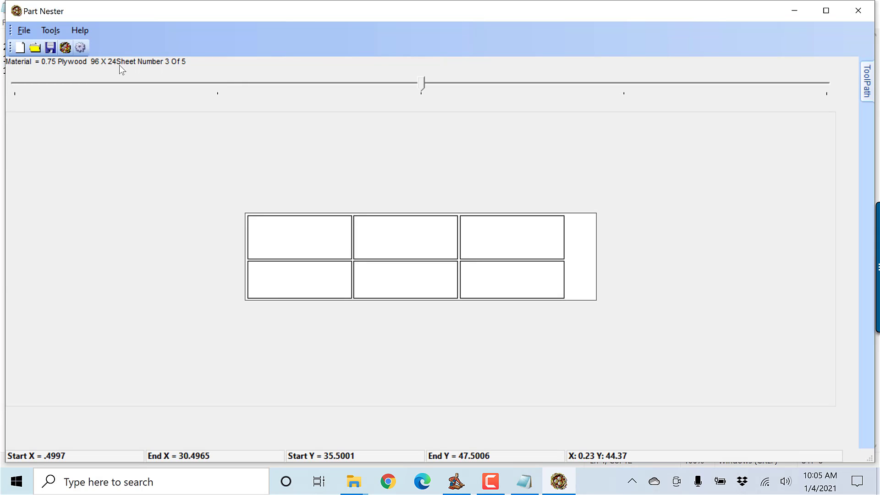
key("Right")
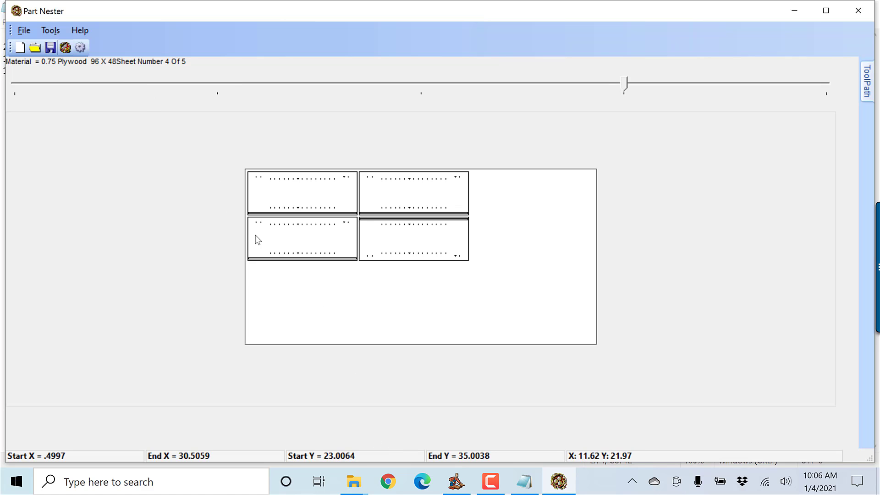
key("Right")
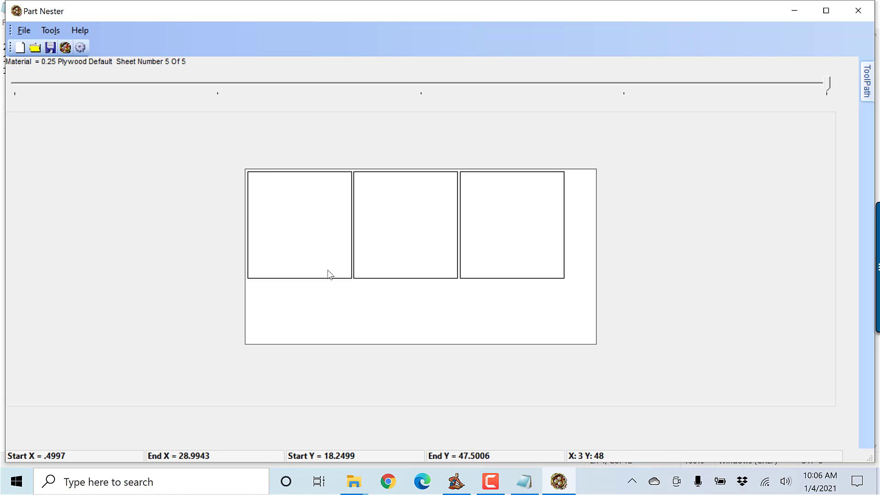
- In the sheets file, add the line 100,60,60,1 under 0.25 Plywood and save
left_click(532, 485)
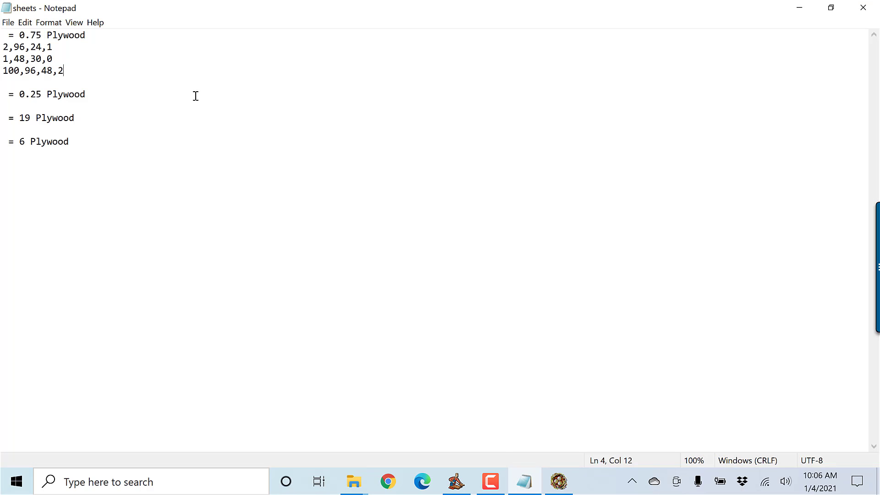
left_click(91, 96)
key("Return")
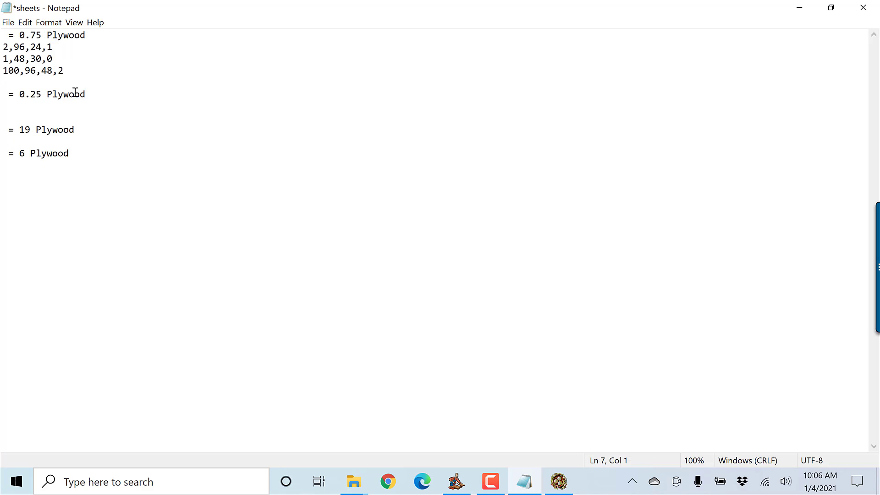
type("100,")
type("60,60,1")
left_click(8, 22)
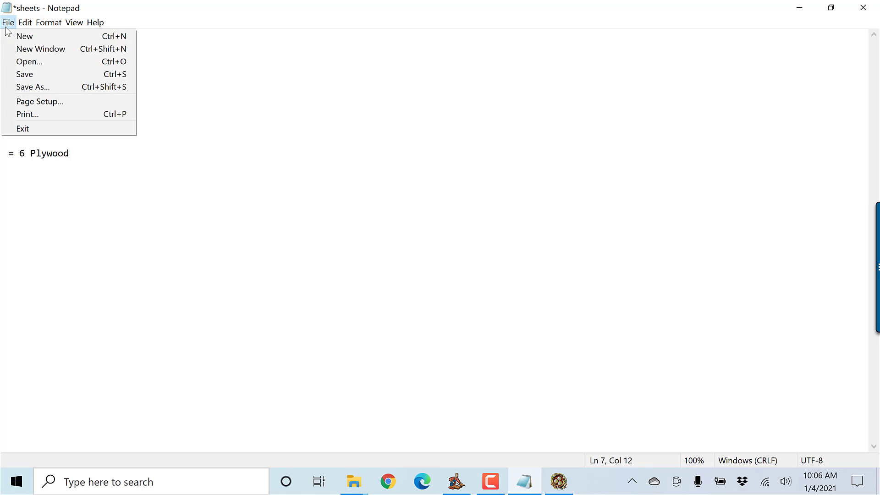
left_click(45, 73)
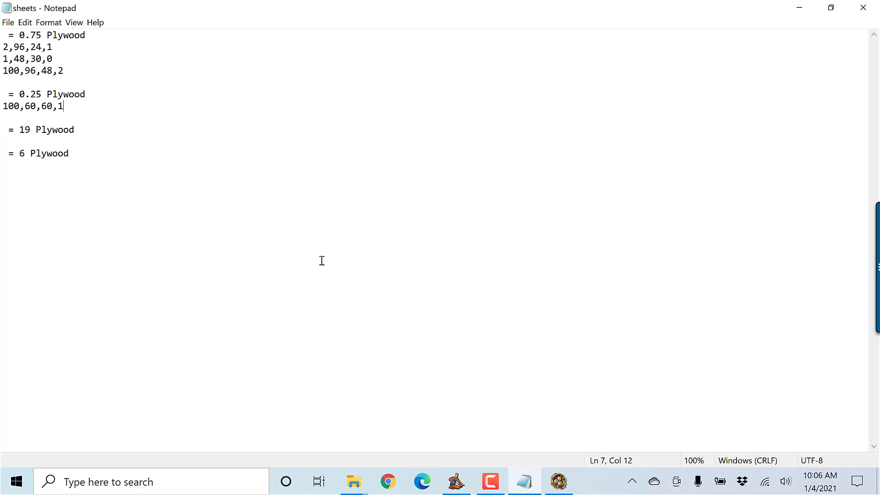
- Nest again in Part Nester with the 60 x 60 stock, and set the nesting sheet size width to 60 after checking the sheets file
left_click(569, 488)
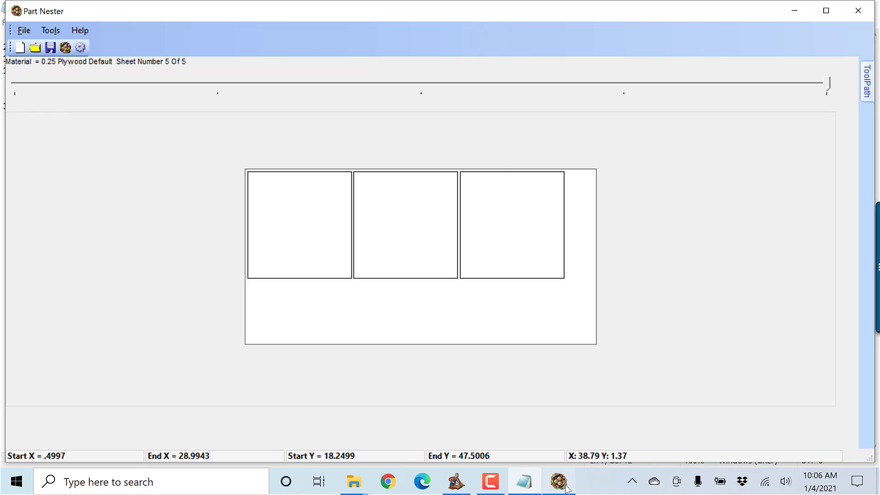
left_click(68, 51)
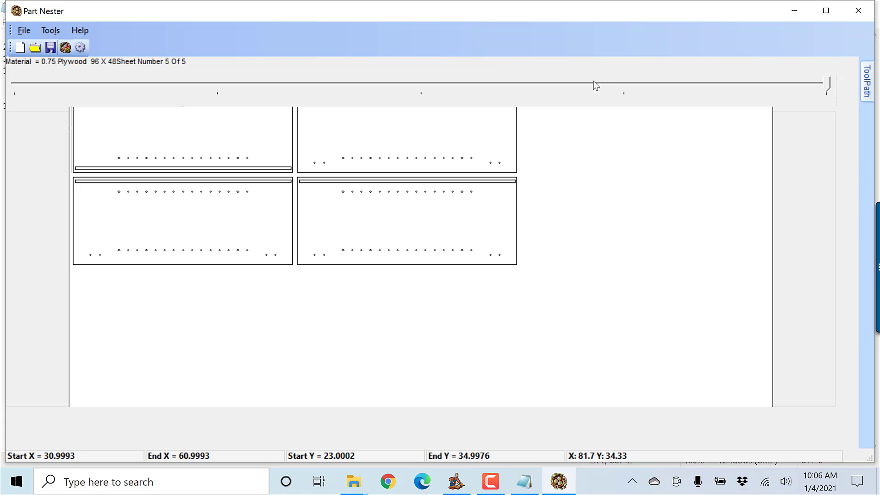
left_click(79, 52)
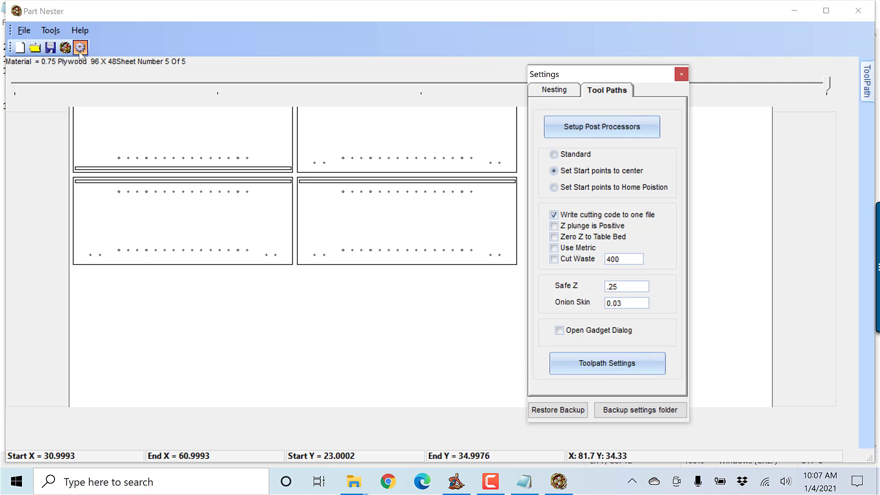
left_click(545, 90)
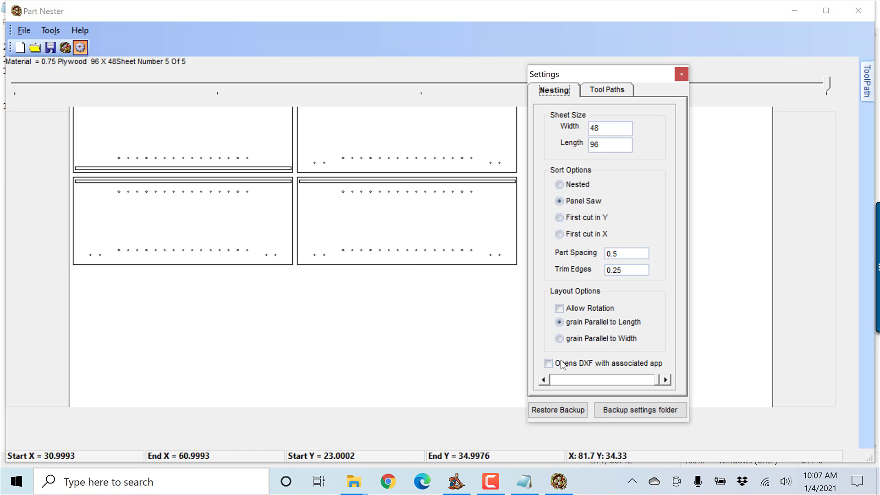
left_click(529, 491)
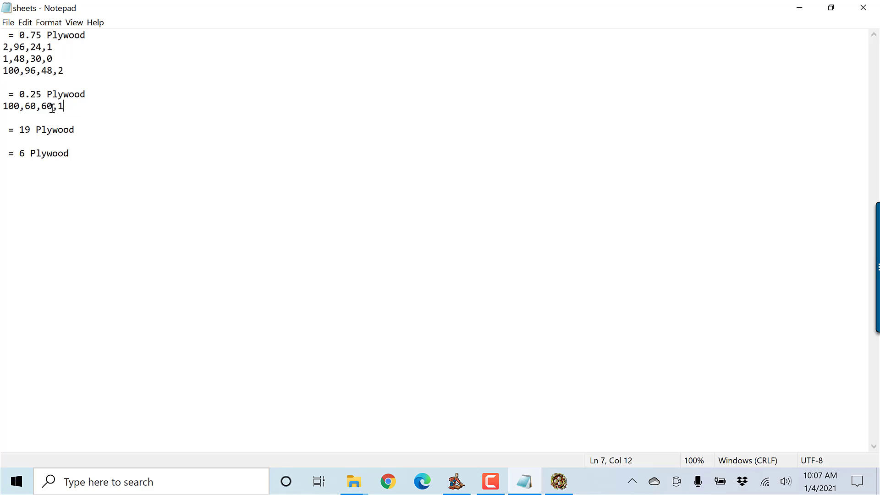
left_click(559, 481)
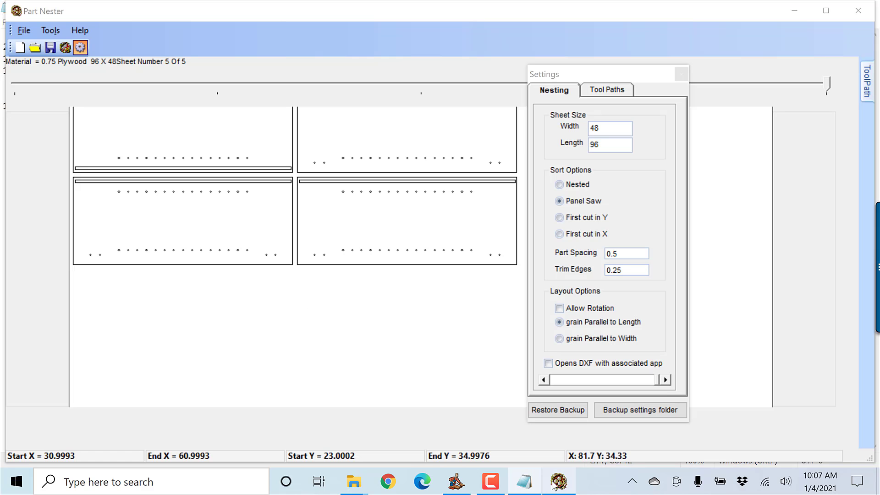
left_click_drag(615, 127, 586, 131)
type("60")
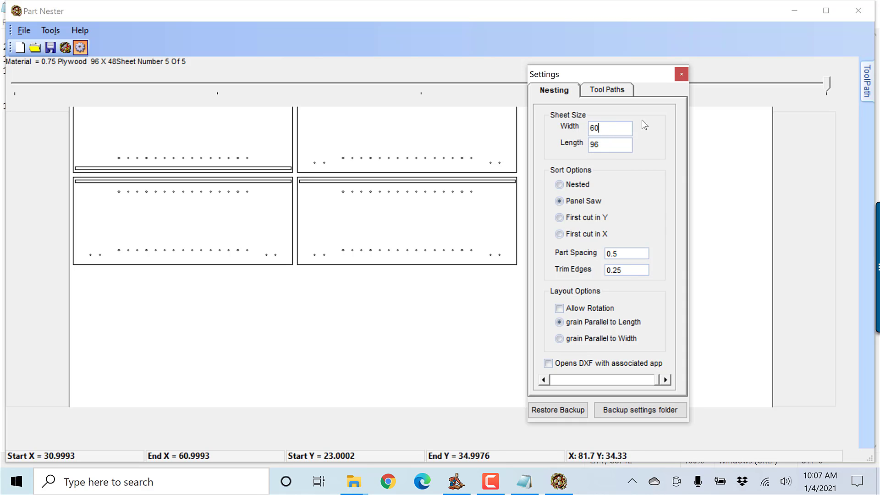
left_click(681, 73)
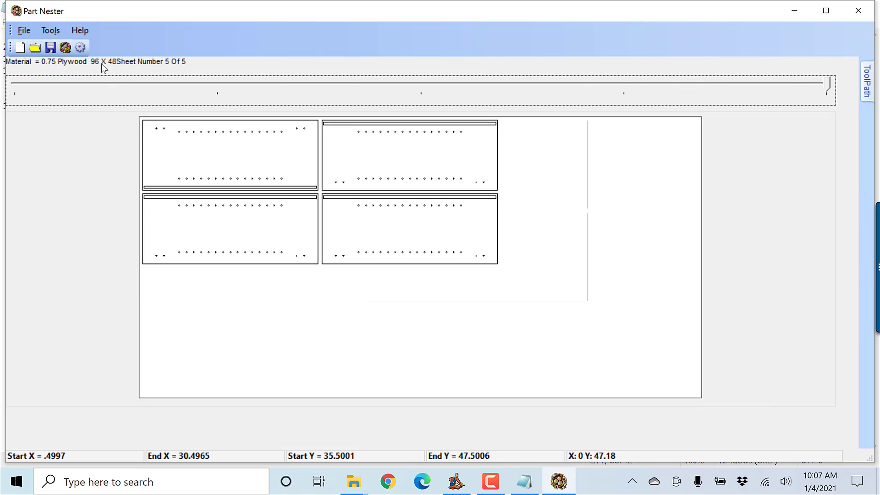
- Nest the parts again with the 60 sheet width, and review the layouts from the last sheet back to the third
left_click(72, 51)
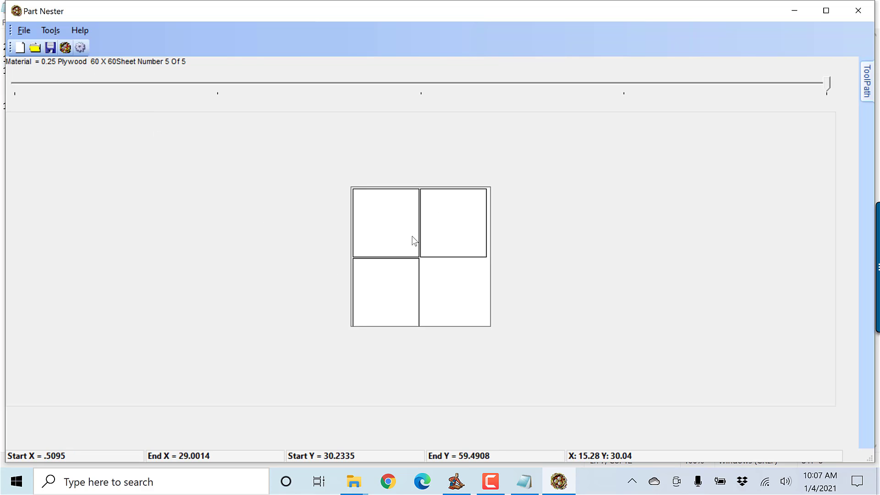
left_click(635, 85)
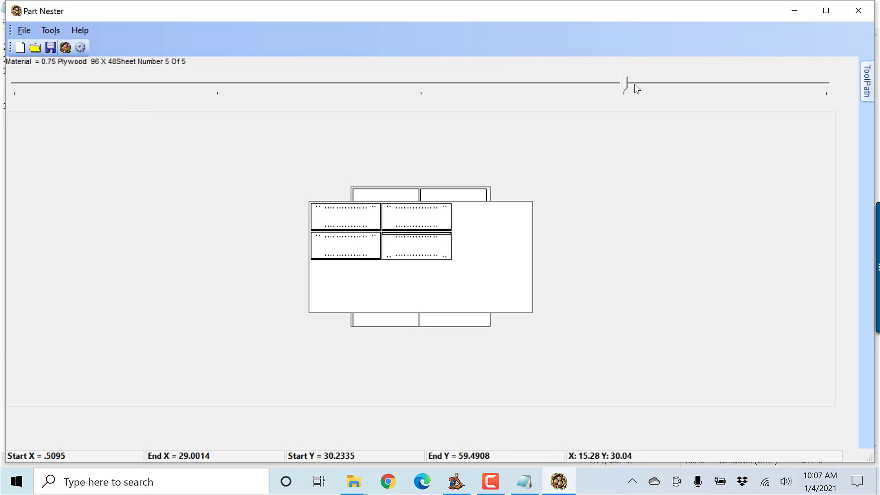
left_click(462, 83)
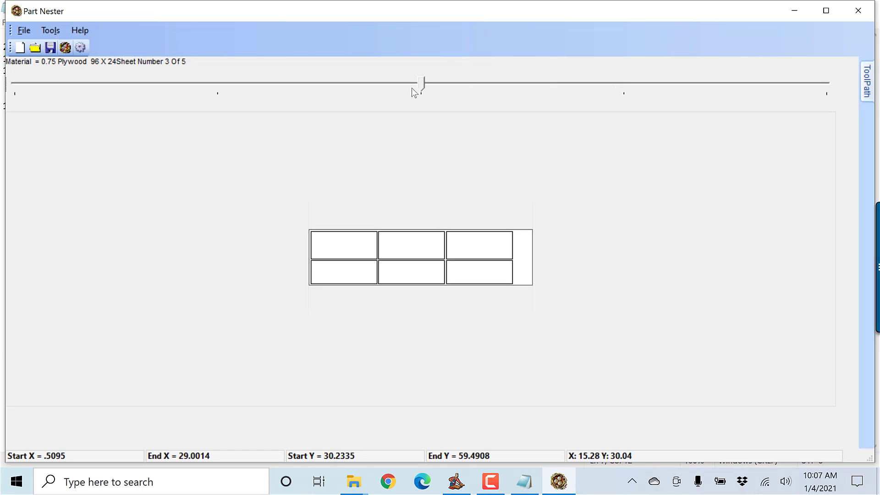
- Step back from the third sheet layout to the first, and return to the third to compare the stock sizes used
left_click(284, 86)
left_click(123, 83)
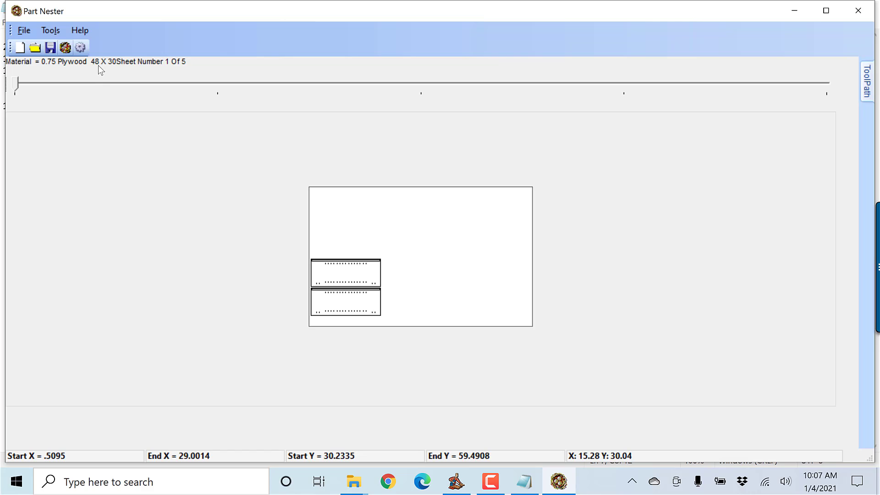
double_click(233, 84)
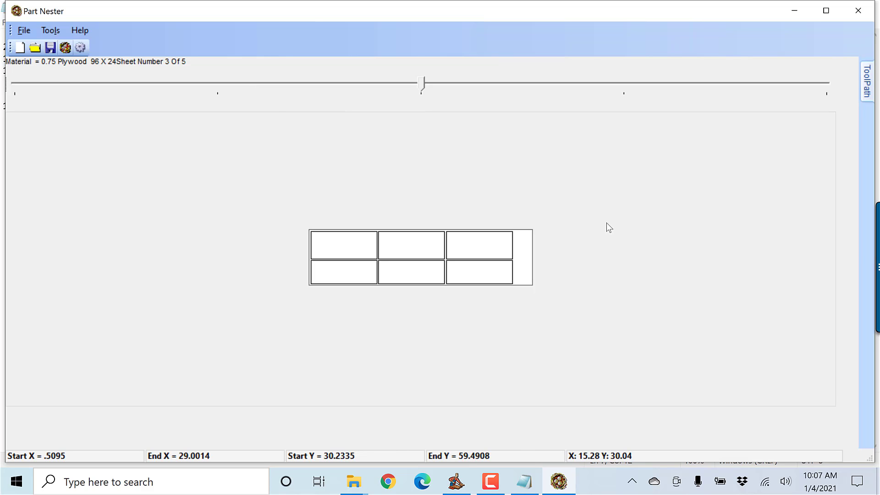
- Close Part Nester, delete the lines 2,96,24,1 and 1,48,30,0 under 0.75 Plywood in the sheets file, and save
left_click(853, 14)
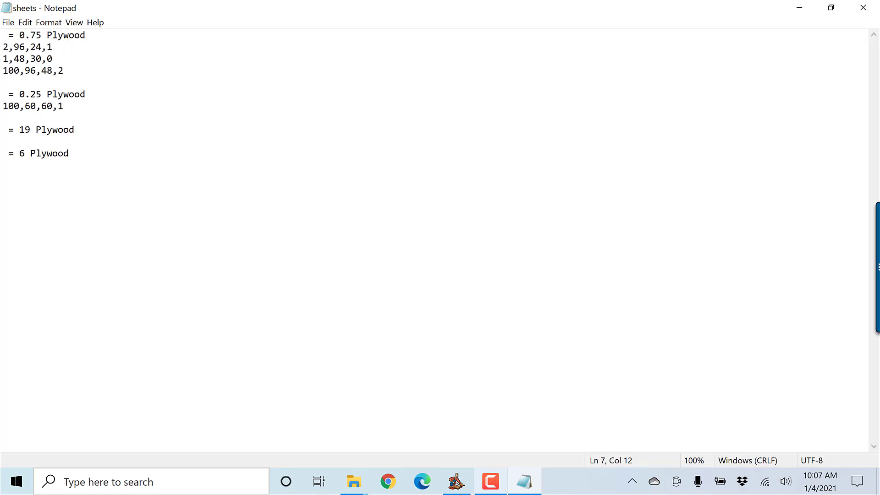
left_click(456, 481)
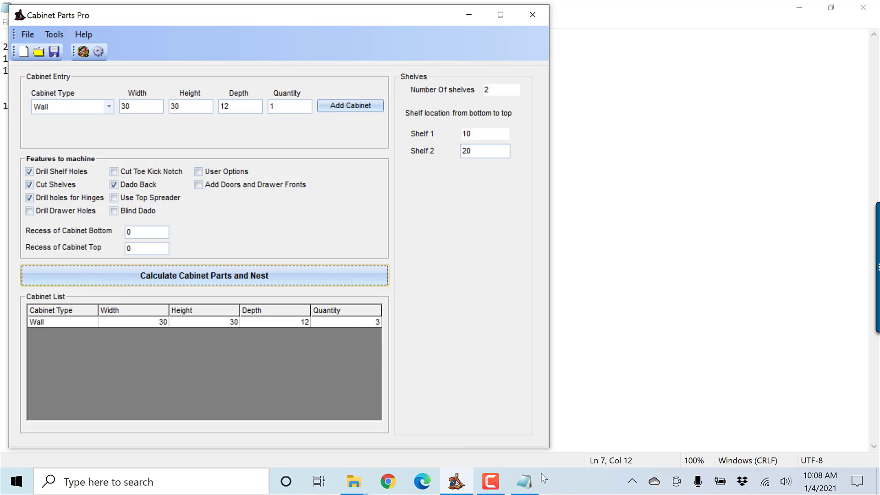
left_click(526, 482)
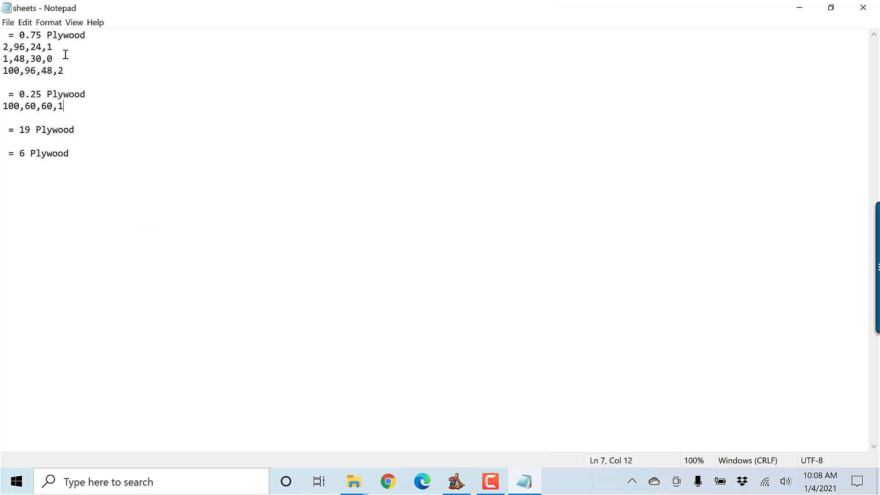
left_click_drag(51, 59, 2, 47)
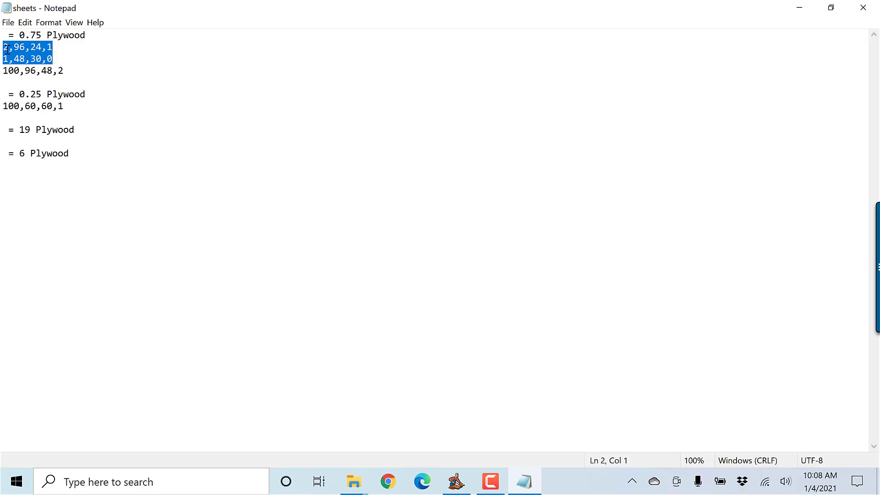
key("Delete")
key("Delete")
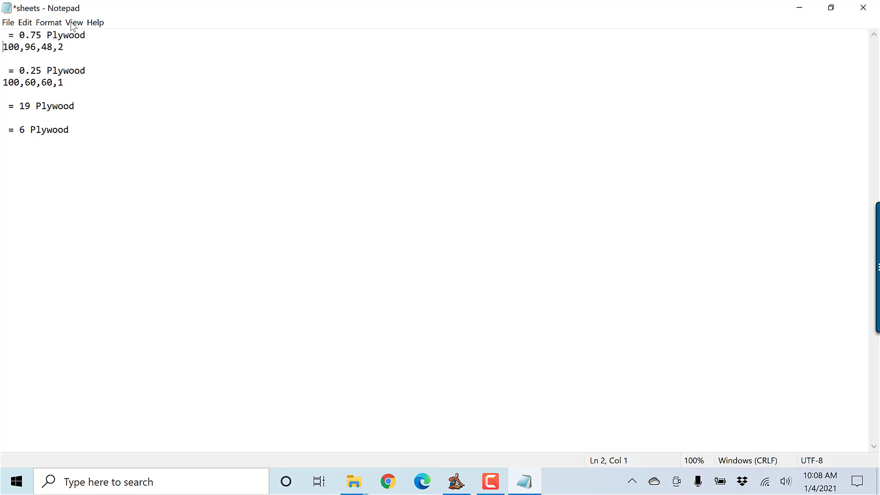
left_click(9, 23)
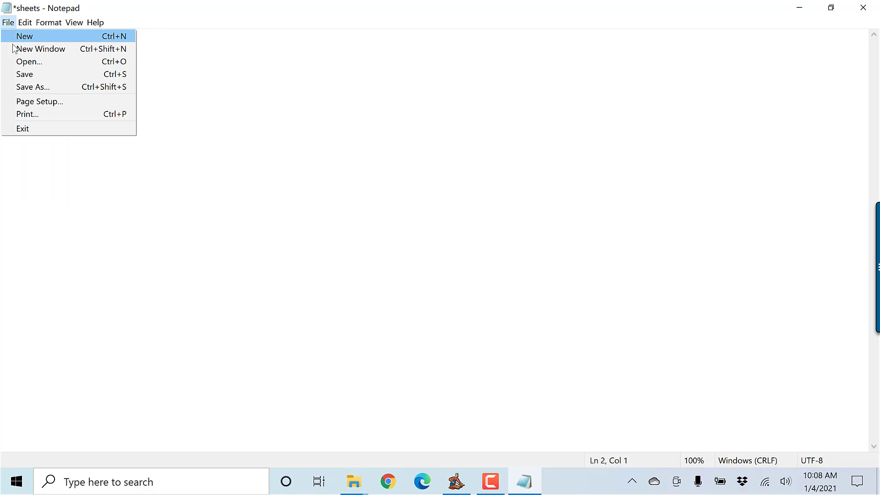
left_click(26, 75)
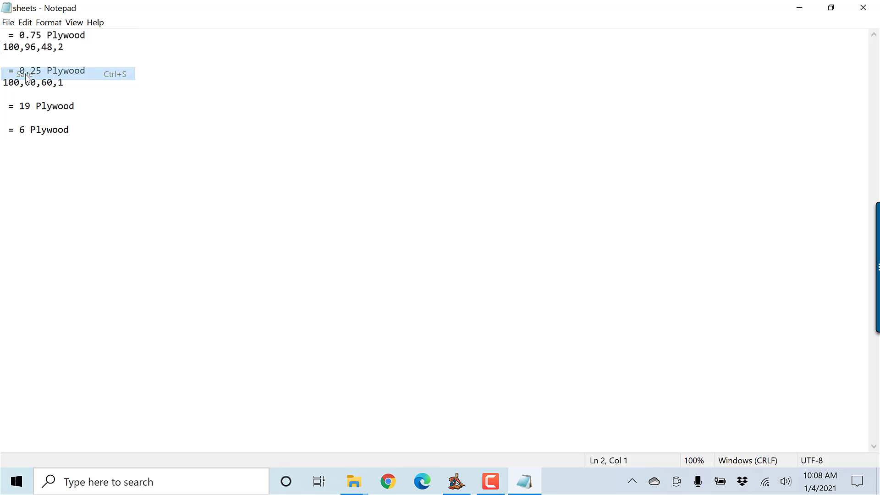
- In Cabinet Parts Pro, check the nesting sheet size settings, and calculate and nest the parts for the three wall cabinets
left_click(456, 482)
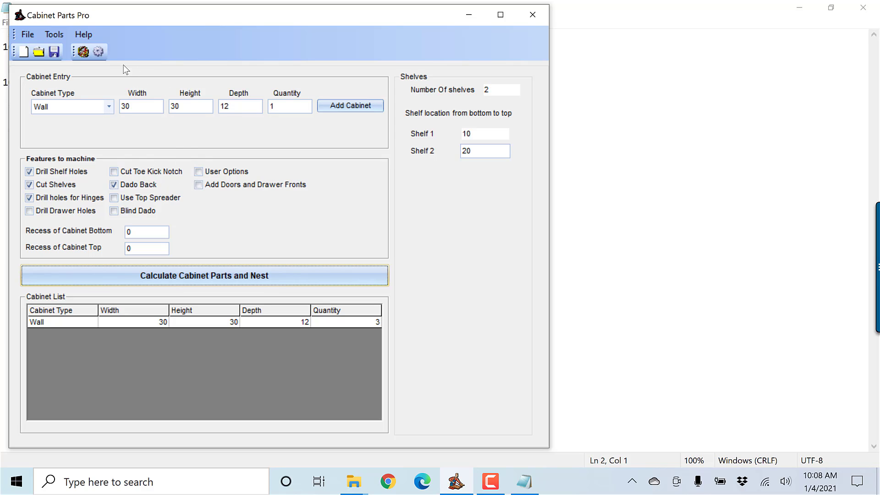
left_click(100, 56)
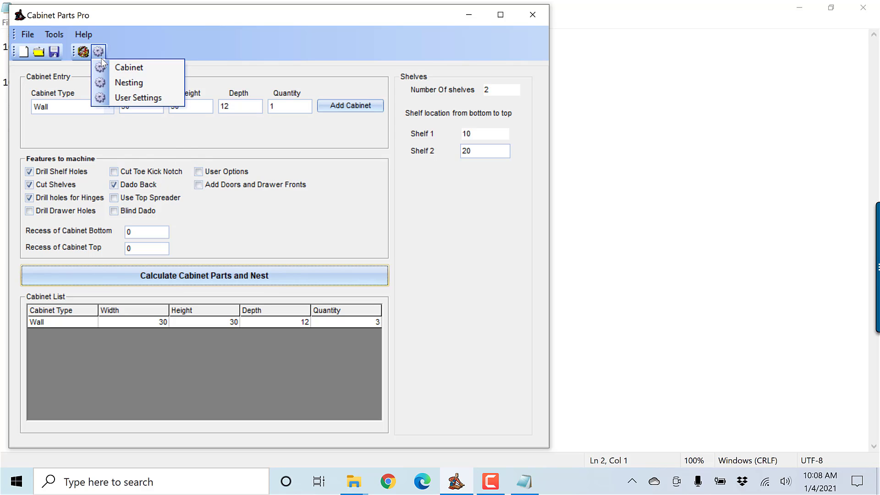
left_click(130, 83)
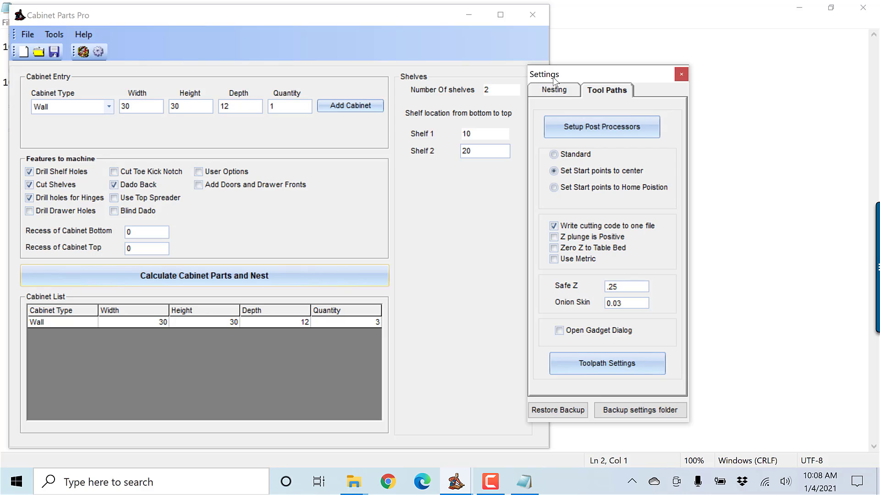
left_click(547, 92)
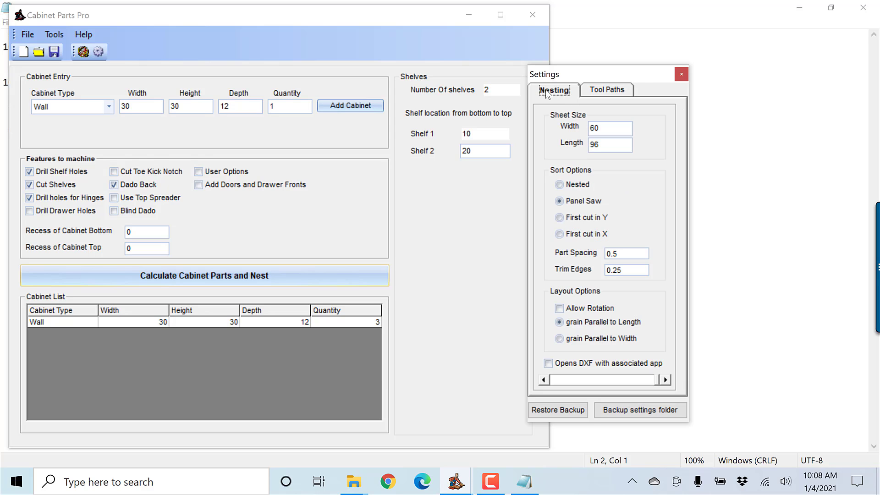
left_click(680, 74)
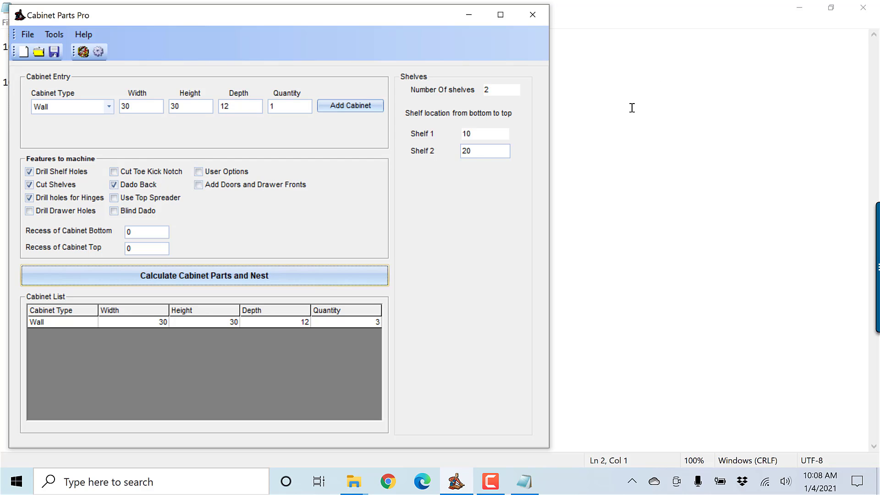
left_click(269, 275)
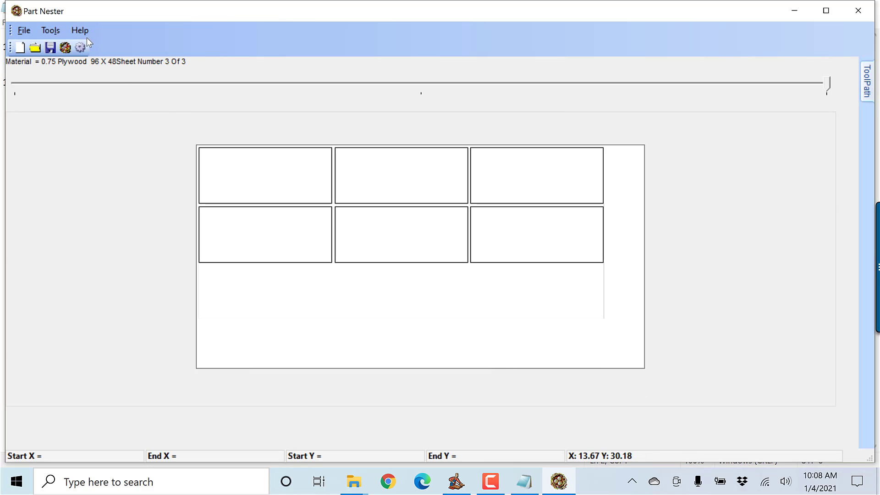
- Enable Cut Waste with the value 400 in Part Nester's tool path settings
left_click(81, 48)
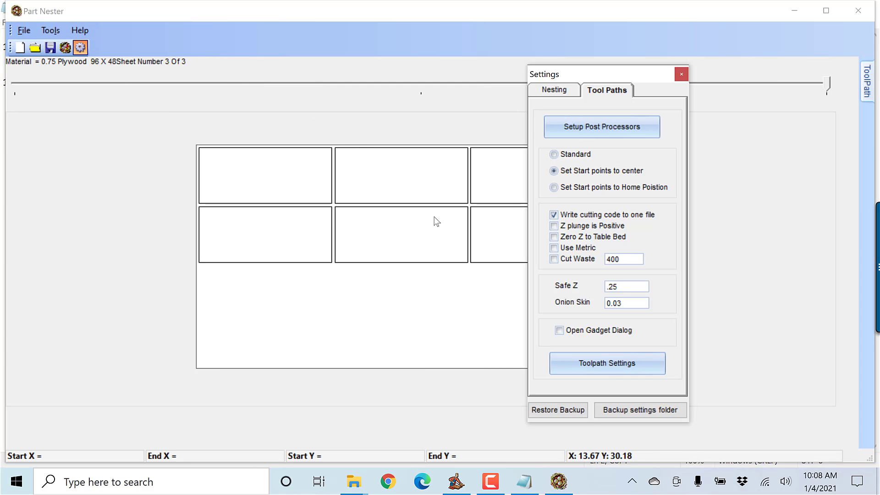
left_click(555, 263)
double_click(627, 257)
left_click(680, 73)
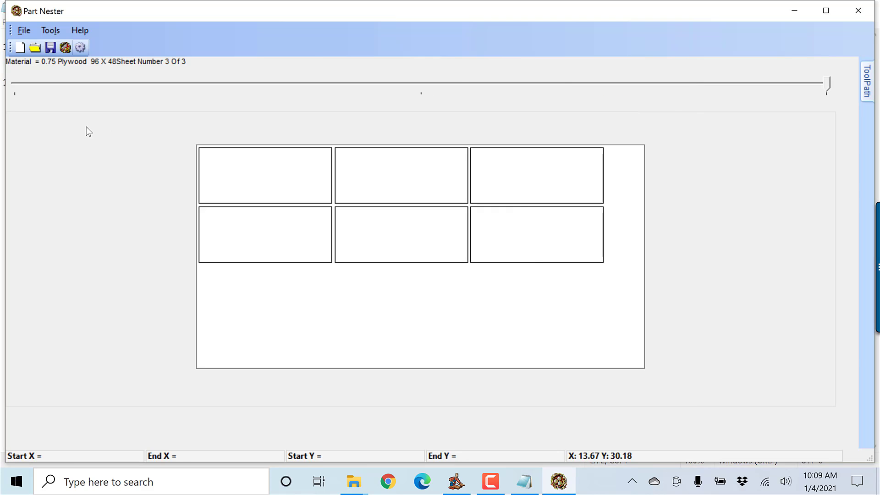
- Nest the parts again with Cut Waste enabled, and go back through the layouts to the first sheet
left_click(64, 50)
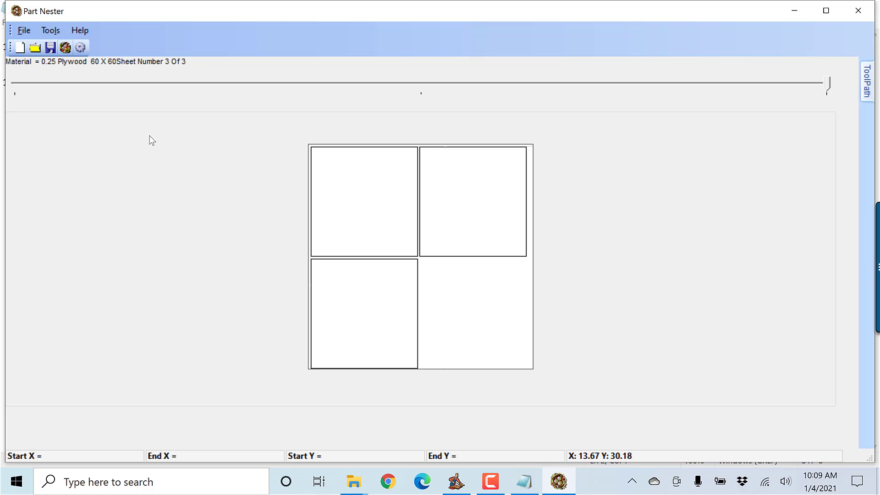
left_click(442, 82)
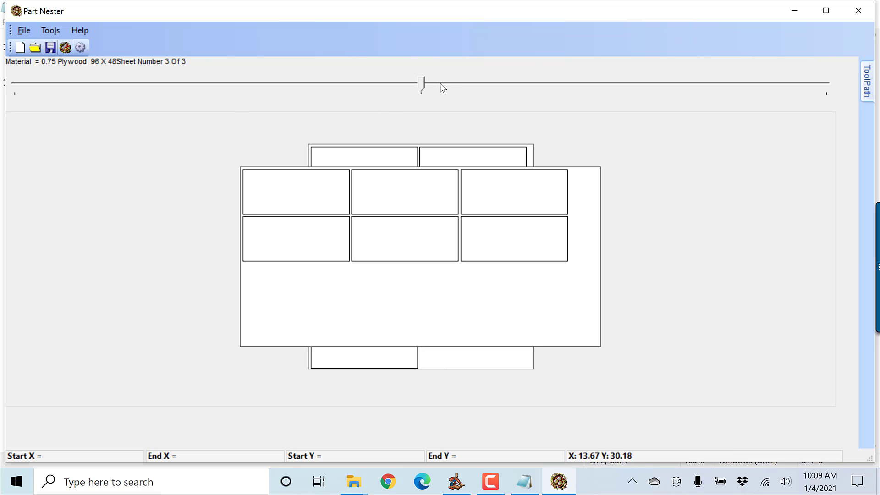
left_click(137, 93)
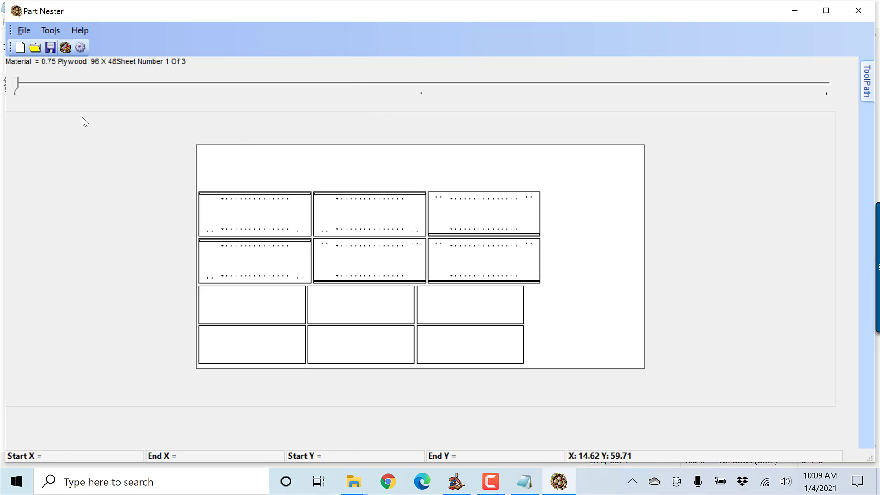
- Inspect individual part positions on the first sheet and the waste areas on the third and second sheets
left_click(267, 266)
left_click(489, 224)
left_click(369, 201)
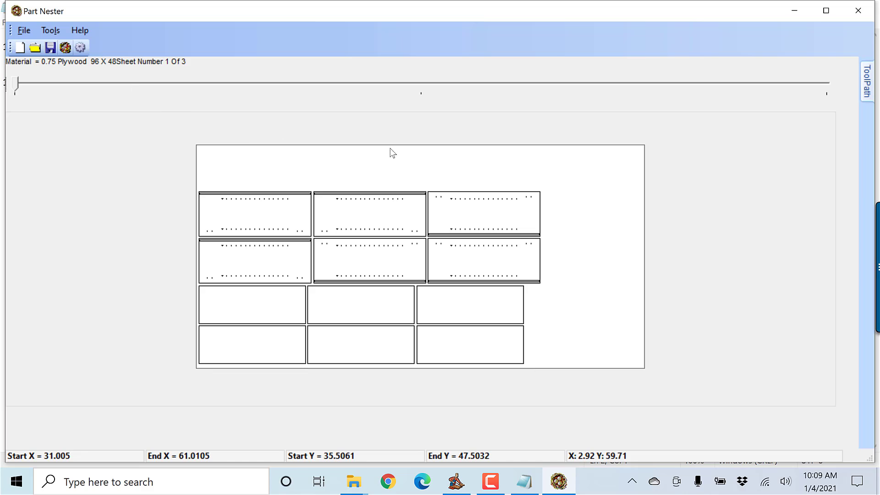
left_click(534, 196)
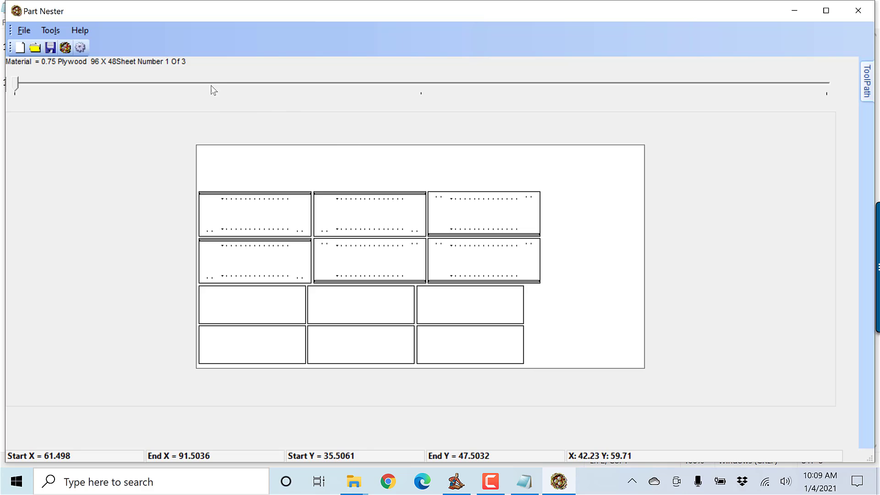
left_click(428, 90)
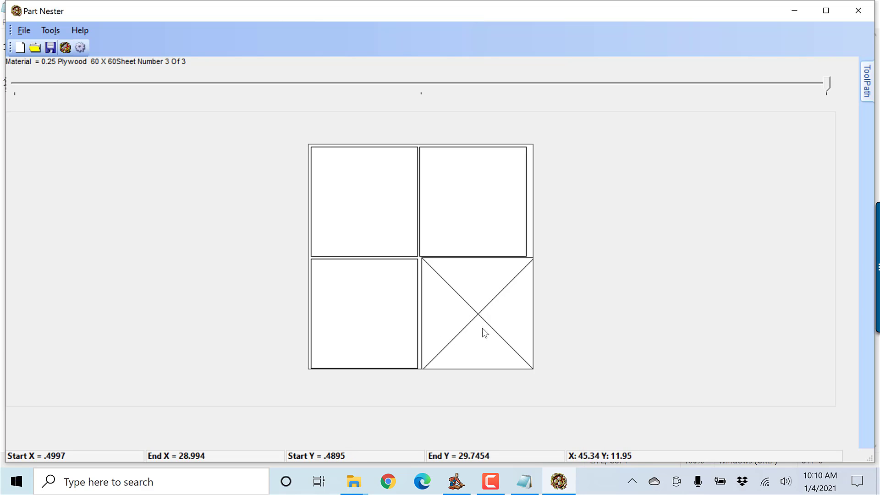
left_click(421, 84)
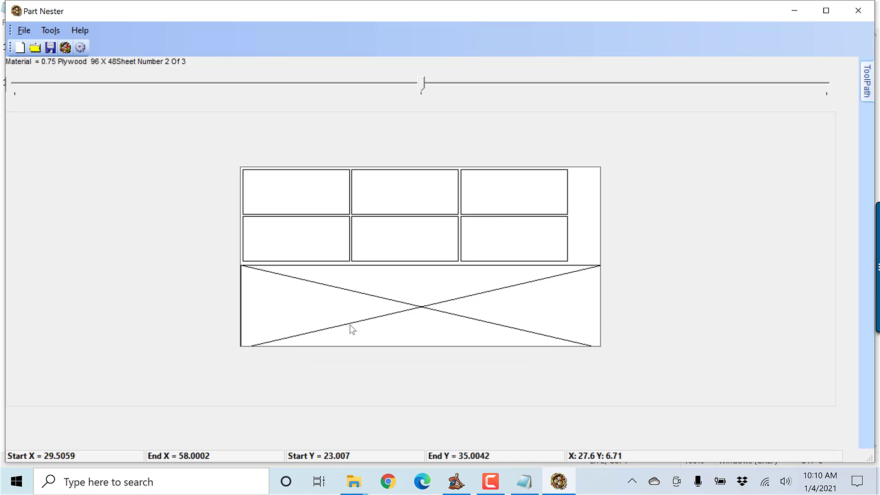
left_click(435, 209)
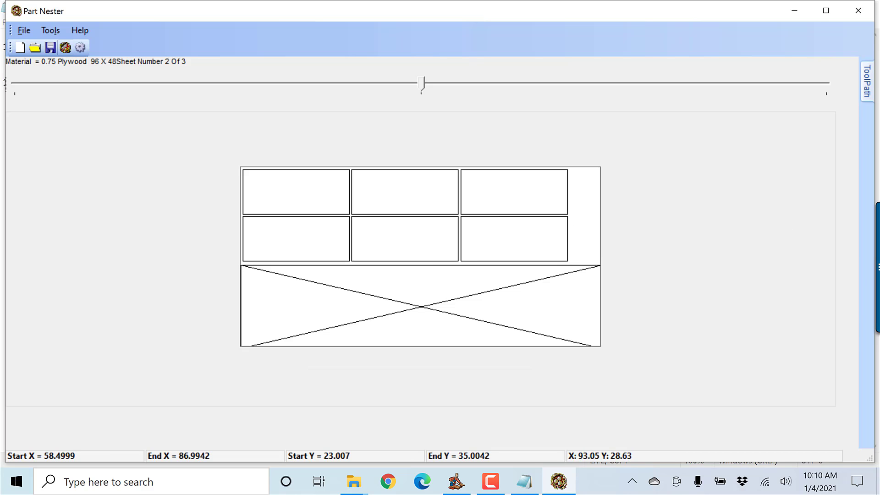
- Save the tool paths with the Anderson post processor as Material3 in the Testing folder
mouse_move(865, 95)
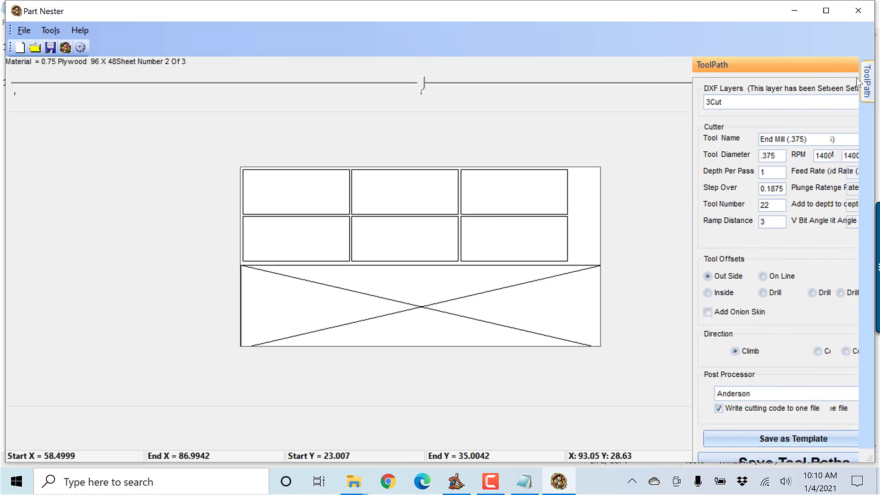
left_click(849, 64)
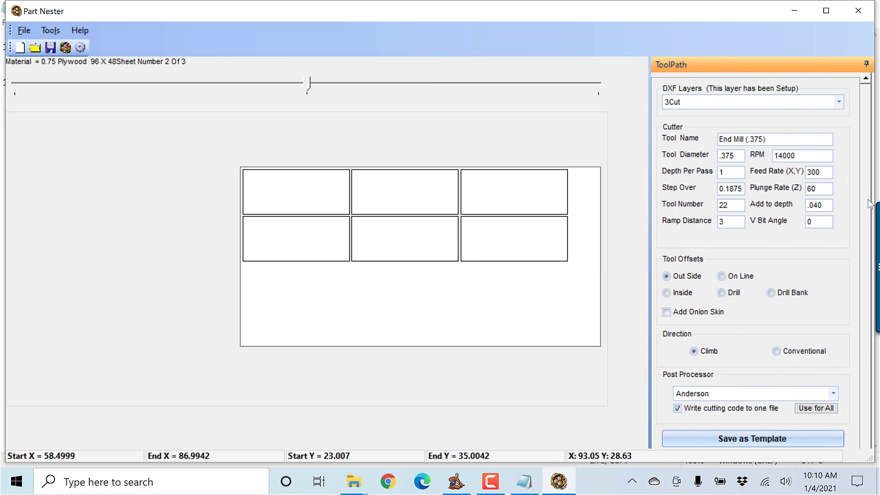
scroll(861, 229, "down", 3)
left_click(821, 353)
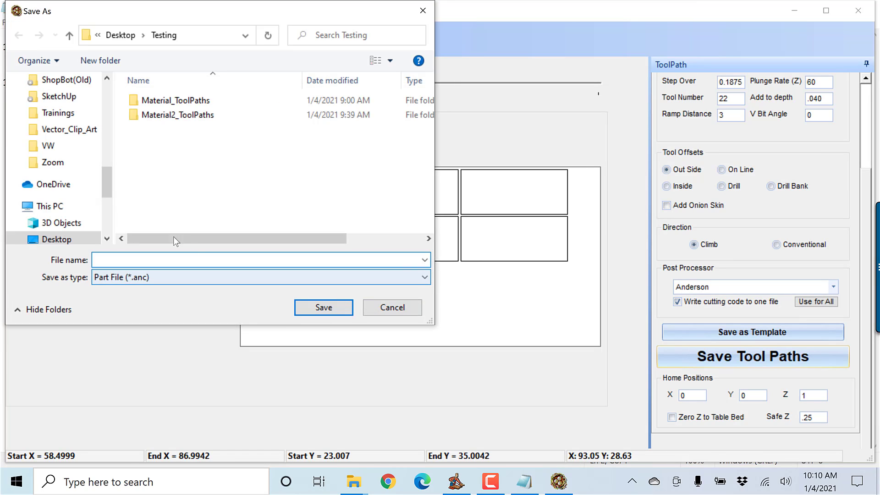
type("Mat")
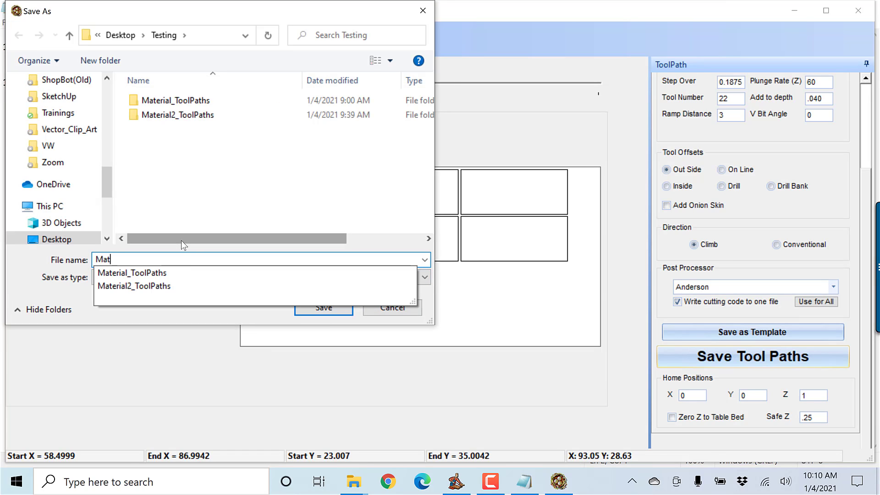
type("erial3")
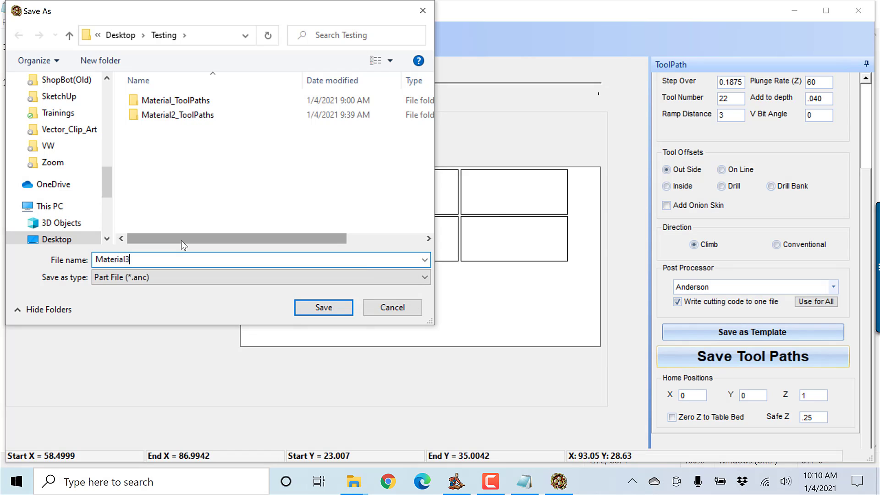
left_click(296, 307)
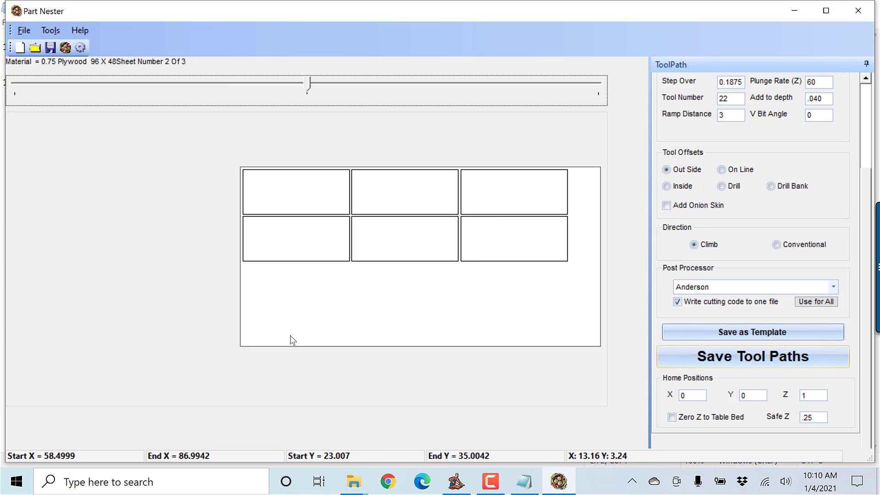
- Switch to File Explorer and open the Material3_ToolPaths folder inside the Testing folder on the Desktop
mouse_move(349, 487)
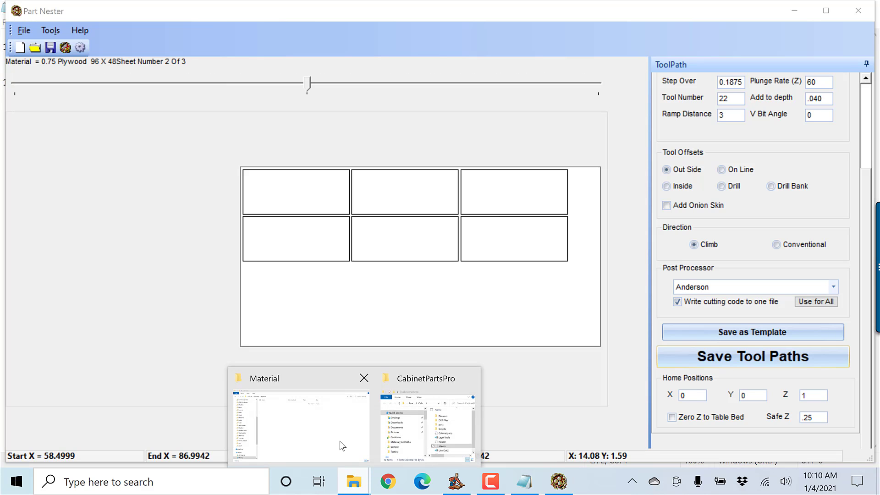
left_click(331, 426)
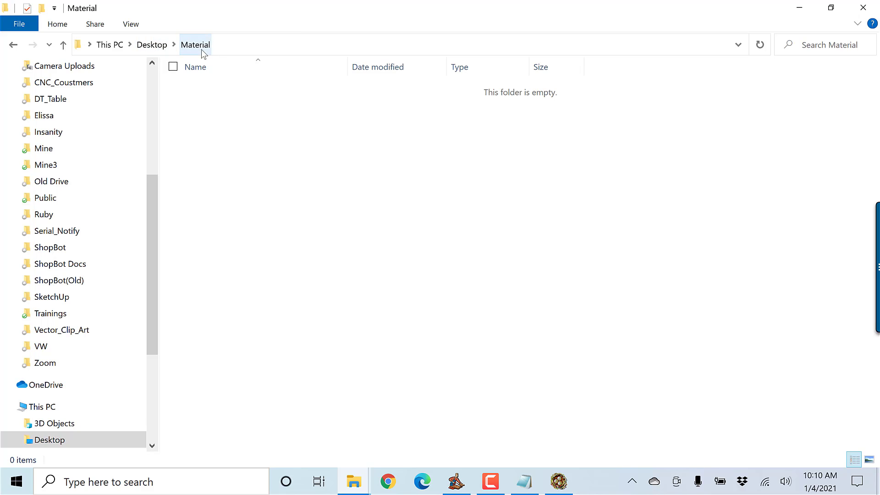
left_click(161, 44)
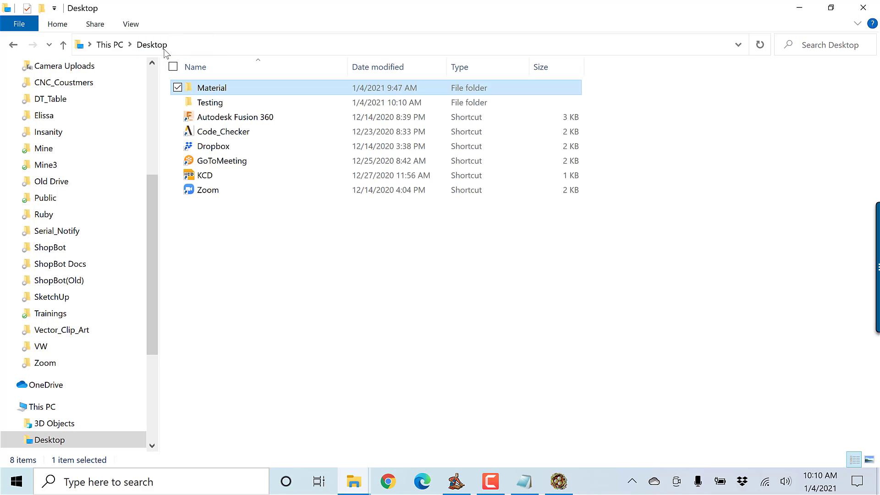
double_click(212, 88)
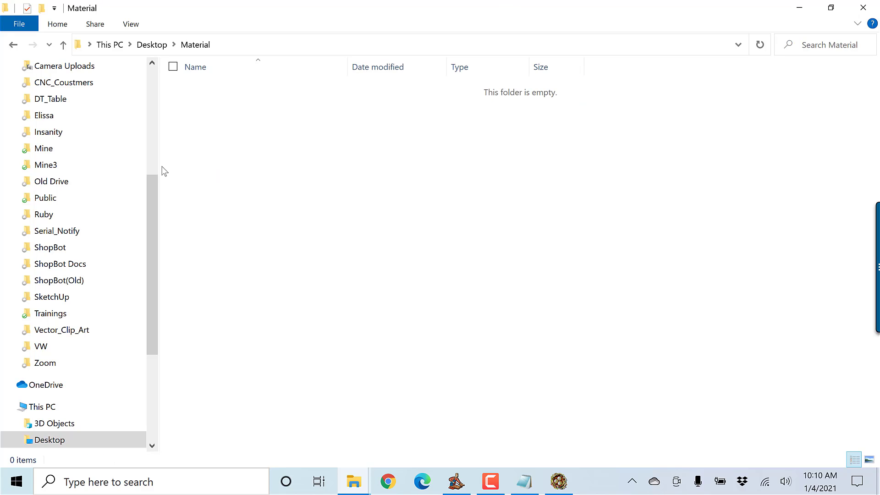
left_click(49, 441)
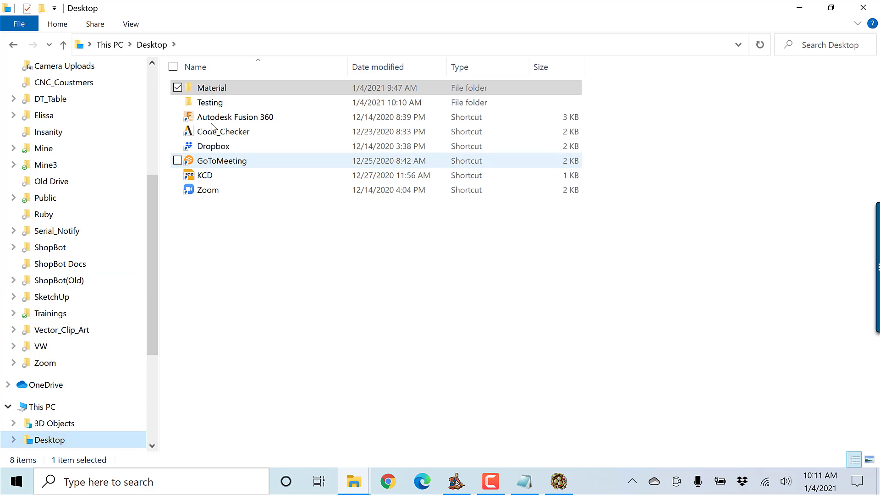
double_click(210, 102)
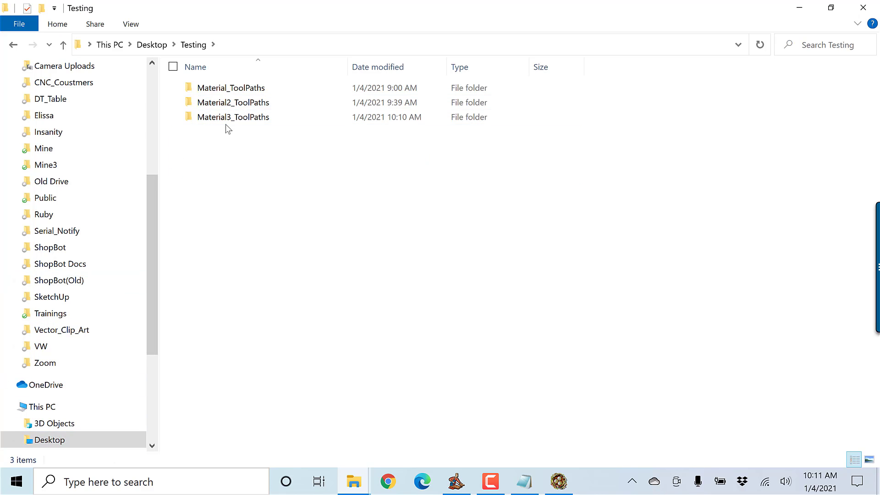
left_click(227, 121)
double_click(228, 121)
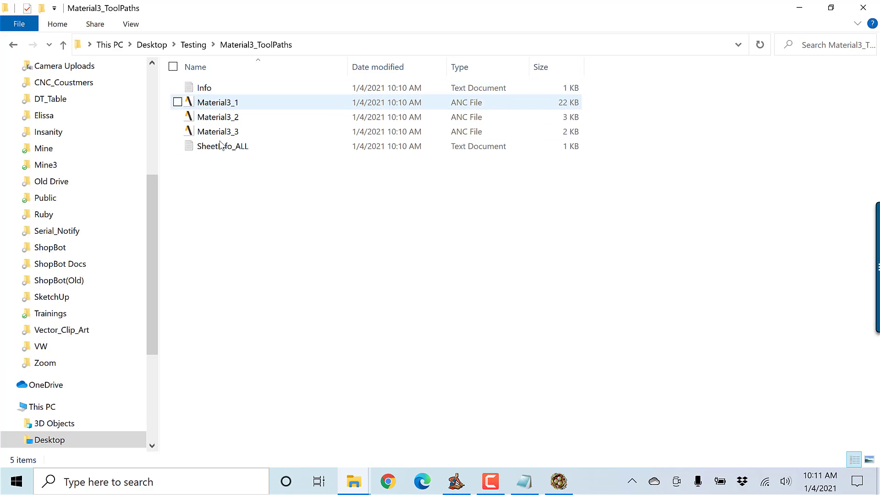
- Open the Info text file in Notepad, examine the waste sheet entry for Sheet 2, and close the file
double_click(204, 88)
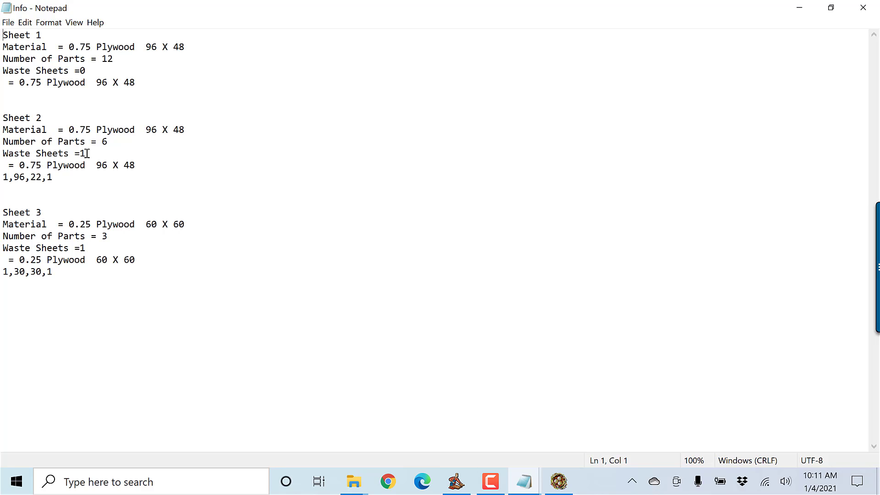
left_click_drag(86, 153, 2, 185)
left_click(863, 7)
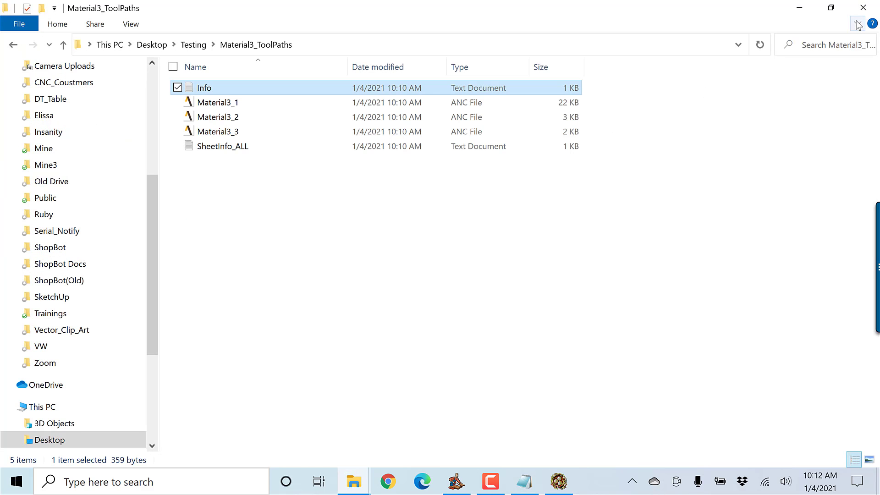
- Reopen the Info file from Material3_ToolPaths and copy Sheet 3's waste sheet line 1,30,30,1
left_click(561, 481)
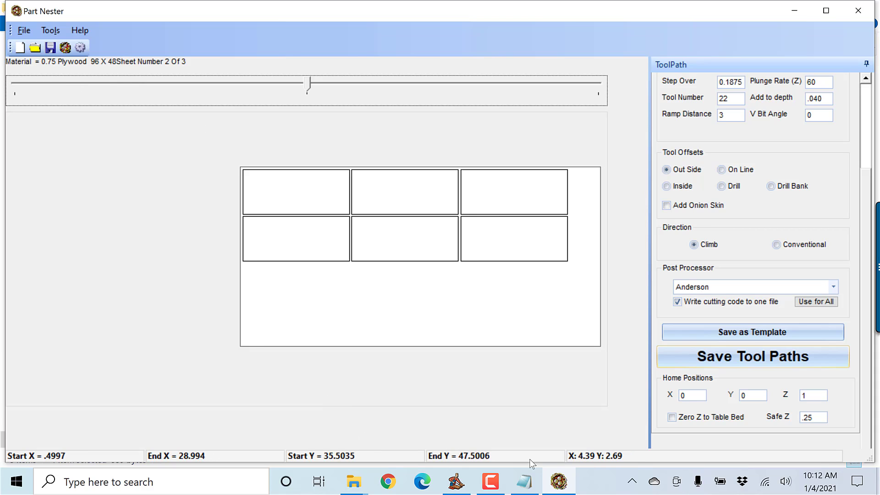
left_click(524, 481)
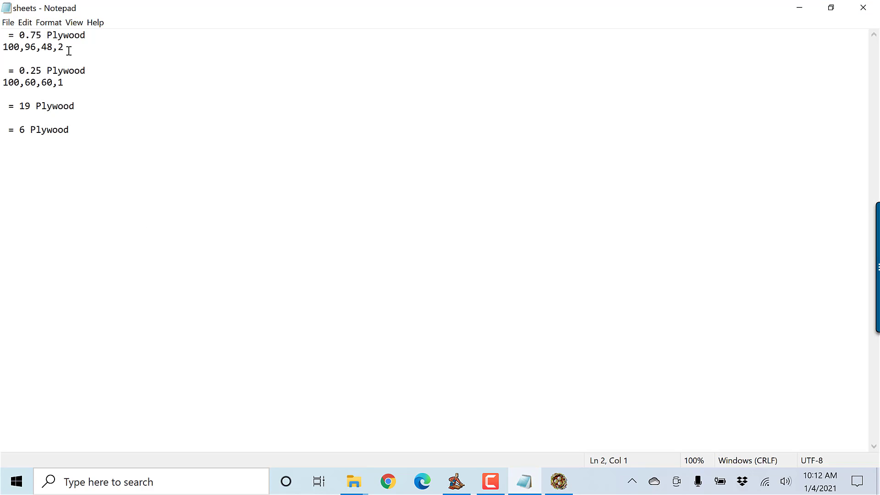
left_click(361, 482)
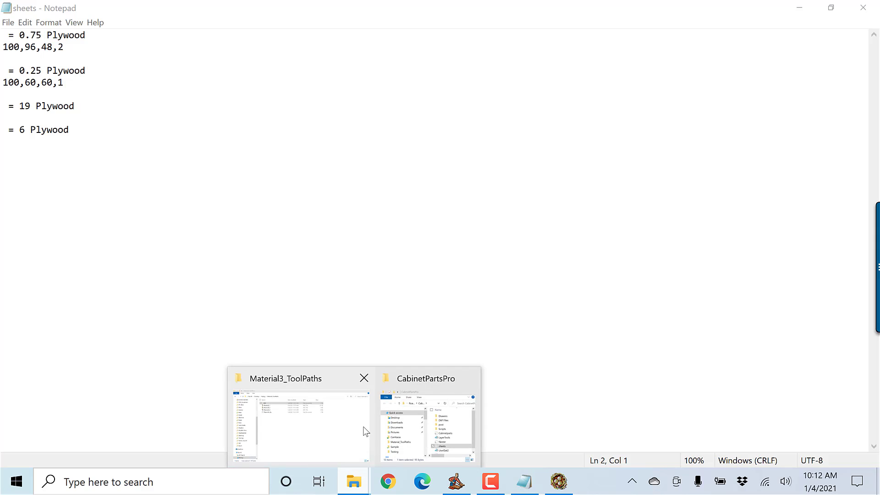
mouse_move(314, 433)
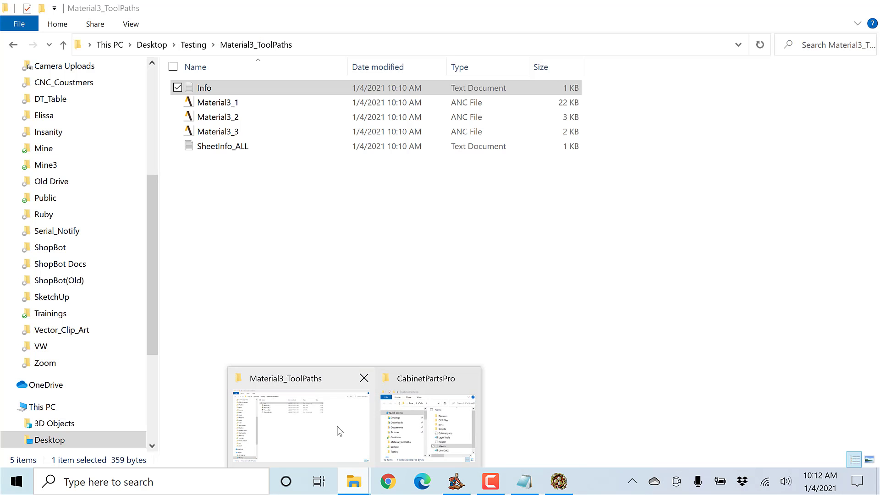
left_click(339, 431)
double_click(205, 88)
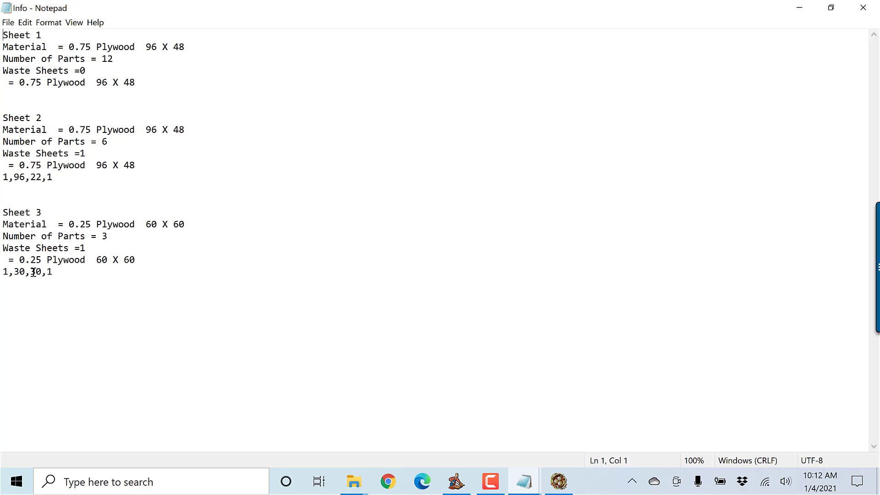
left_click_drag(8, 273, 1, 275)
double_click(19, 273)
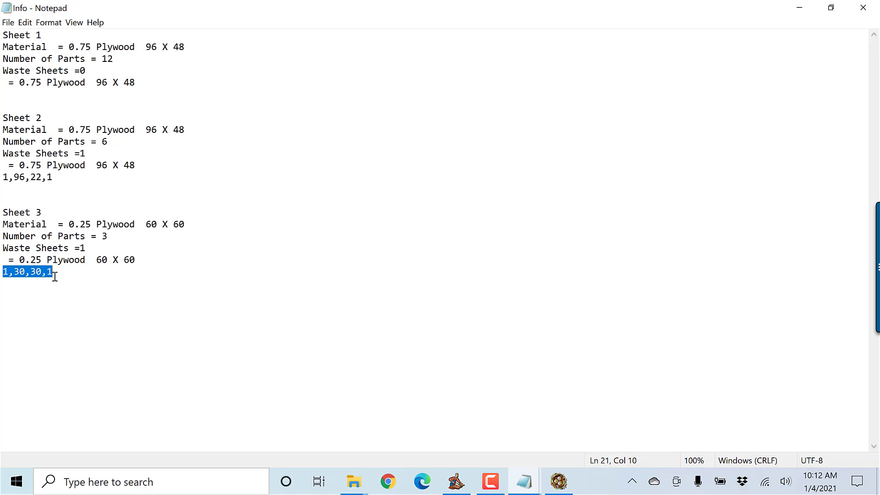
left_click(63, 275)
left_click_drag(63, 276, 1, 273)
- Add the waste sheet line under 0.25 Plywood in the sheets file as 1,30,30,0, and save the file
left_click(537, 491)
left_click(474, 434)
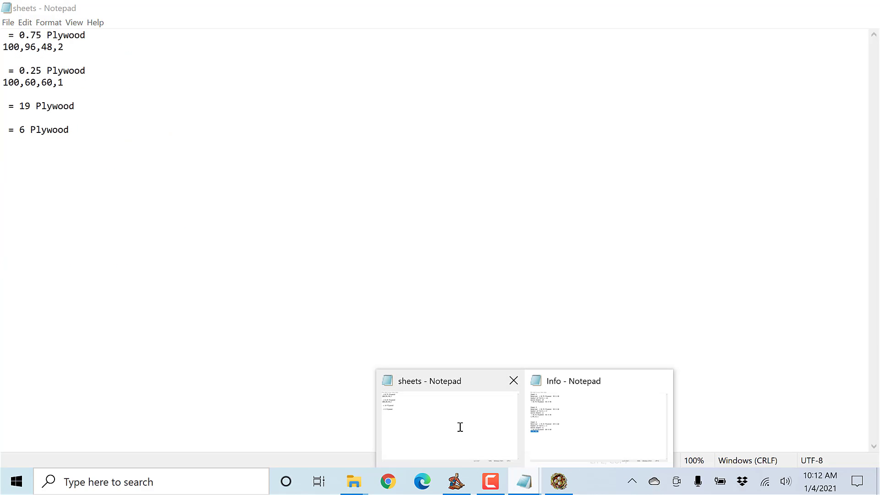
left_click(107, 68)
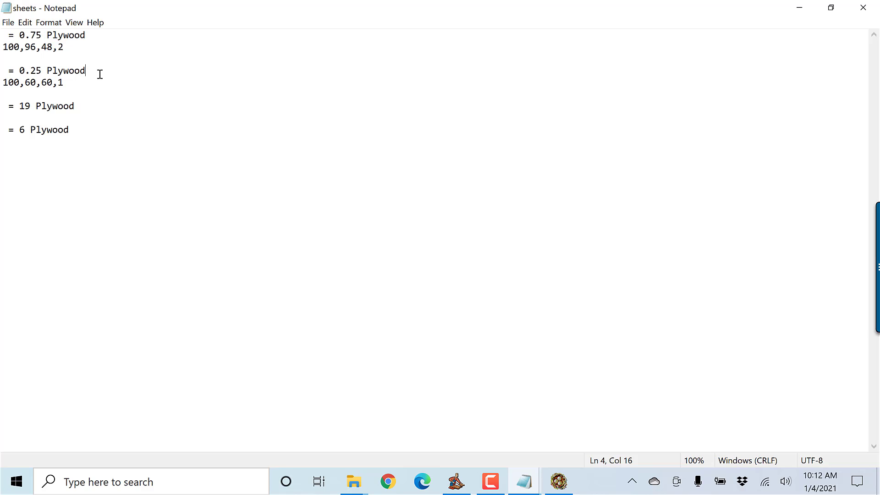
key("Return")
type("1,30,30,1")
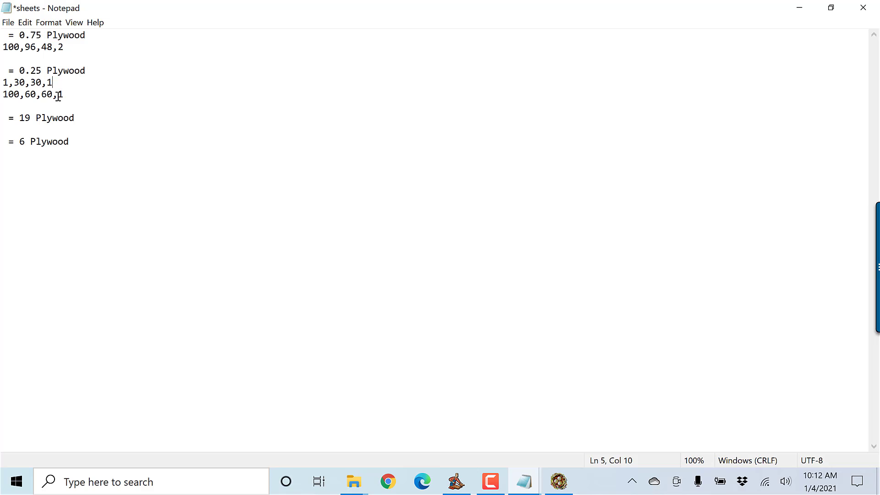
key("BackSpace")
type("0")
left_click(8, 22)
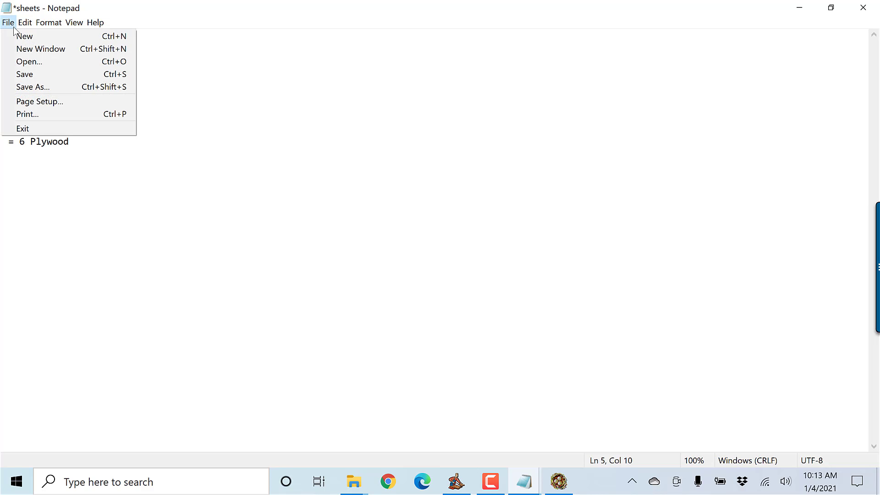
left_click(31, 72)
- Switch to Part Nester, nest the parts again with the edited sheet list, and review the layouts from the first to the fourth sheet
left_click(559, 490)
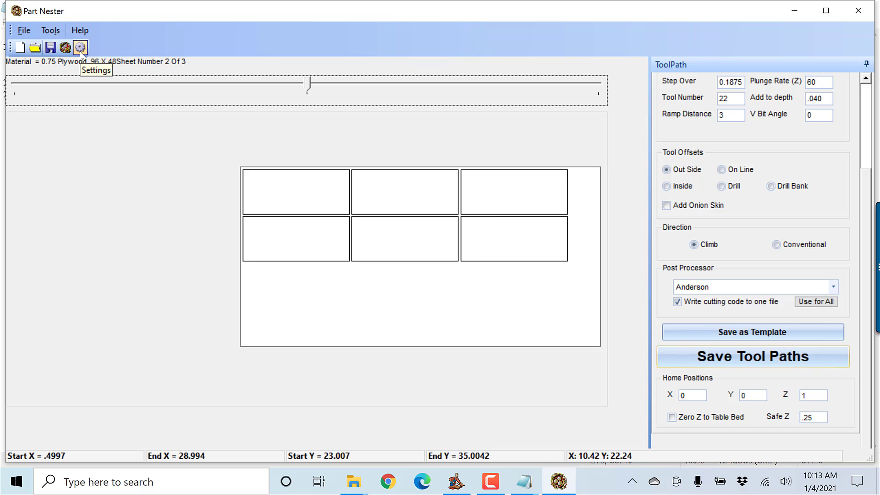
left_click(65, 48)
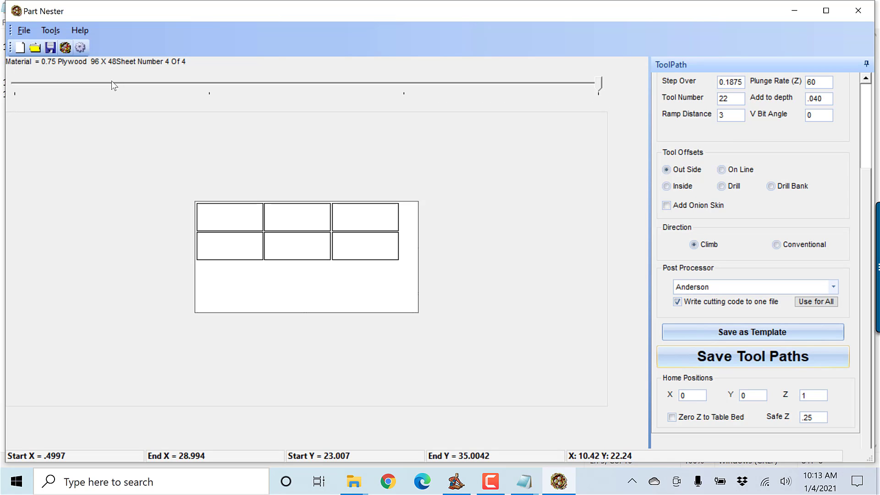
left_click(110, 83)
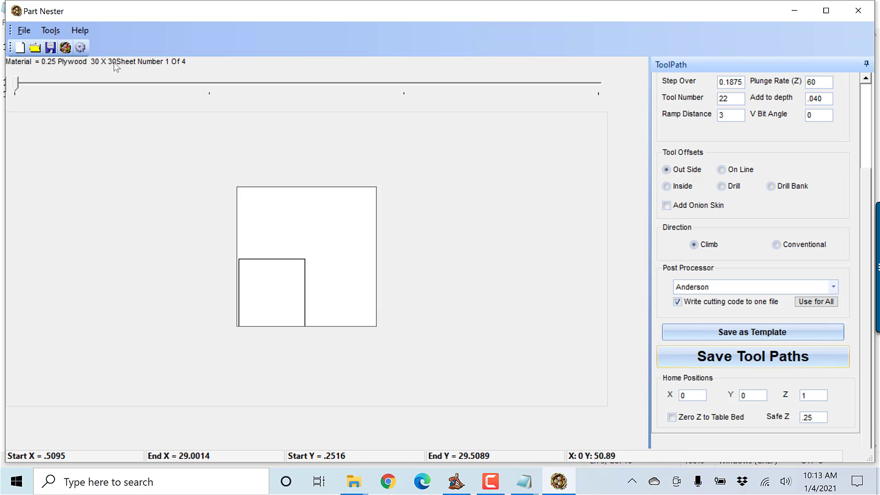
left_click(208, 88)
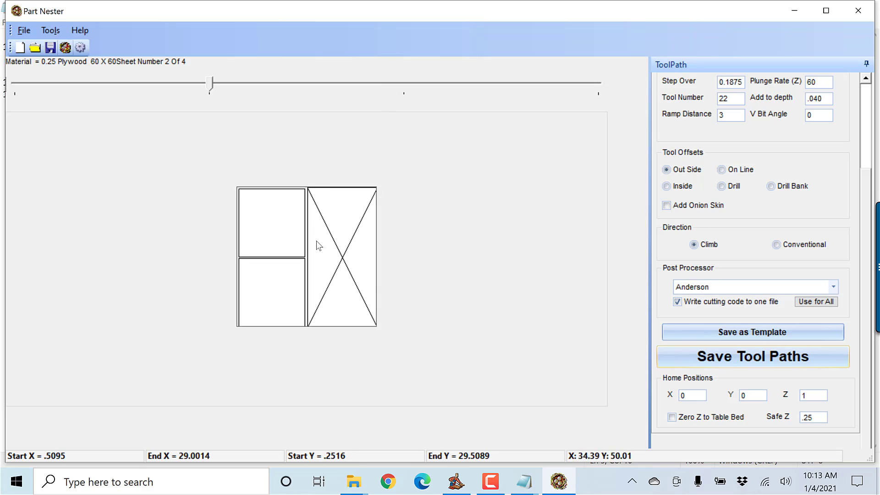
left_click(402, 84)
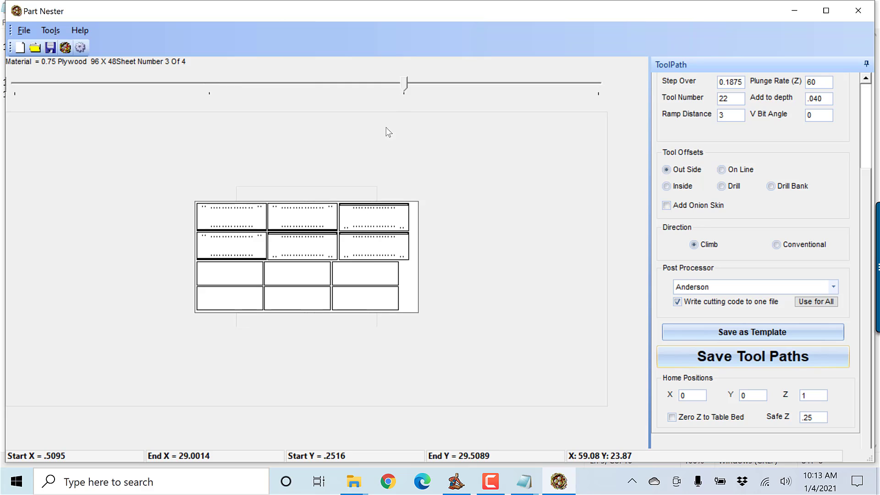
left_click(585, 85)
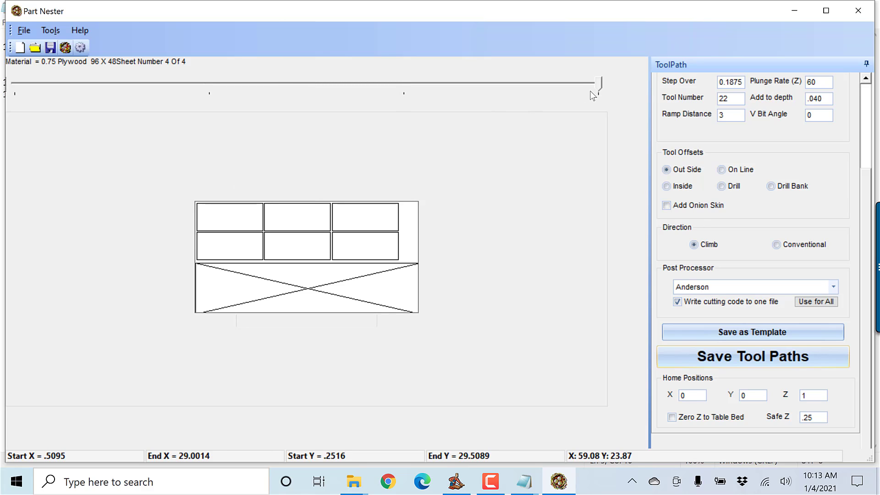